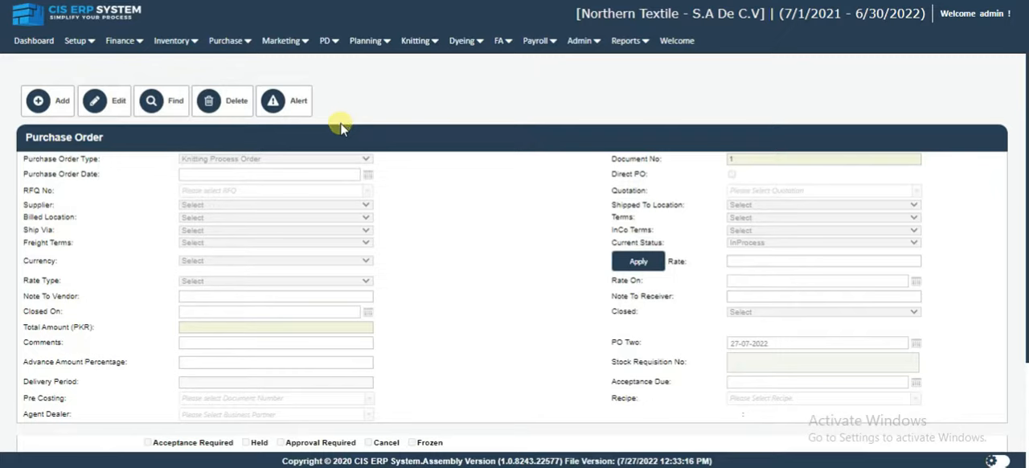
Start adding a new record on the Purchase Order form.
click(252, 43)
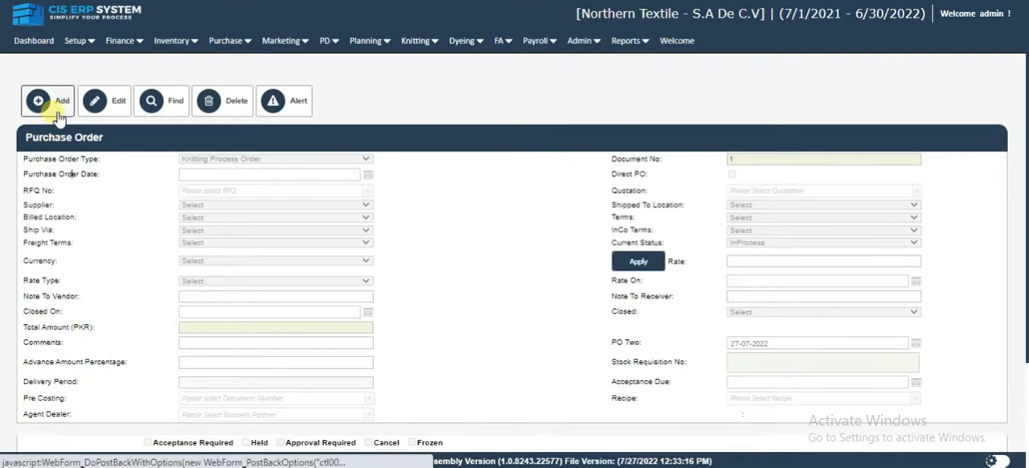
drag(82, 138, 48, 138)
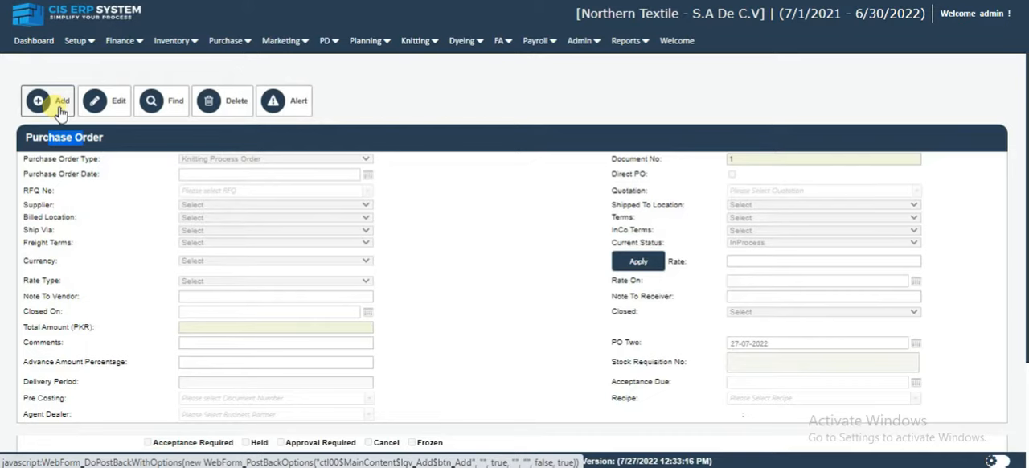
click(60, 110)
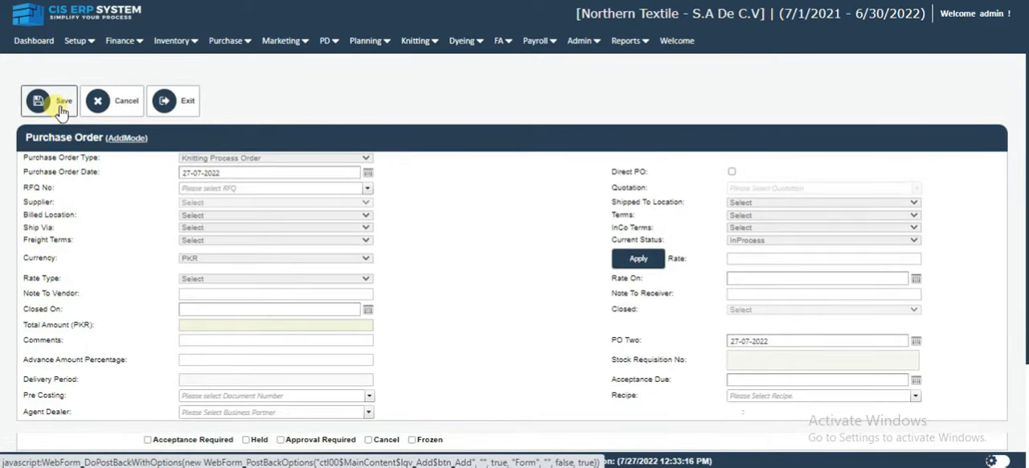
Set the purchase order type to Purchase Order and mark it as a Direct PO.
click(198, 158)
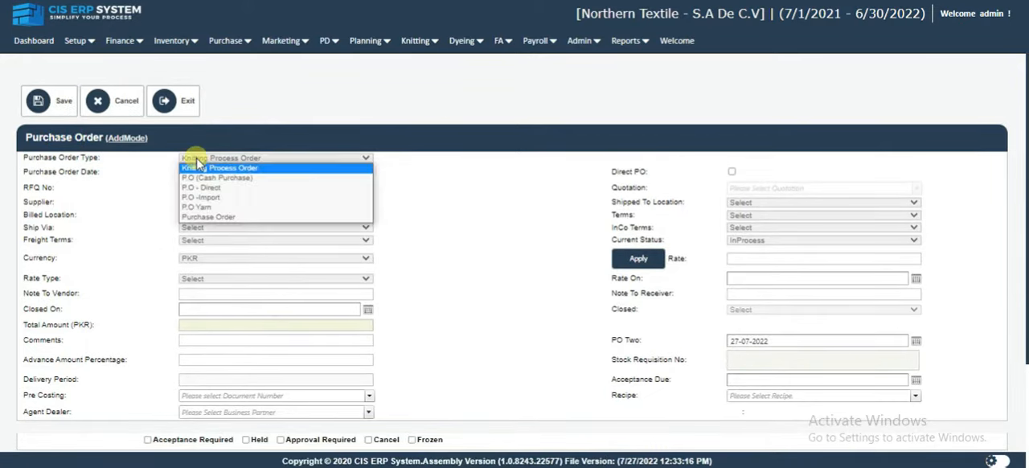
click(237, 219)
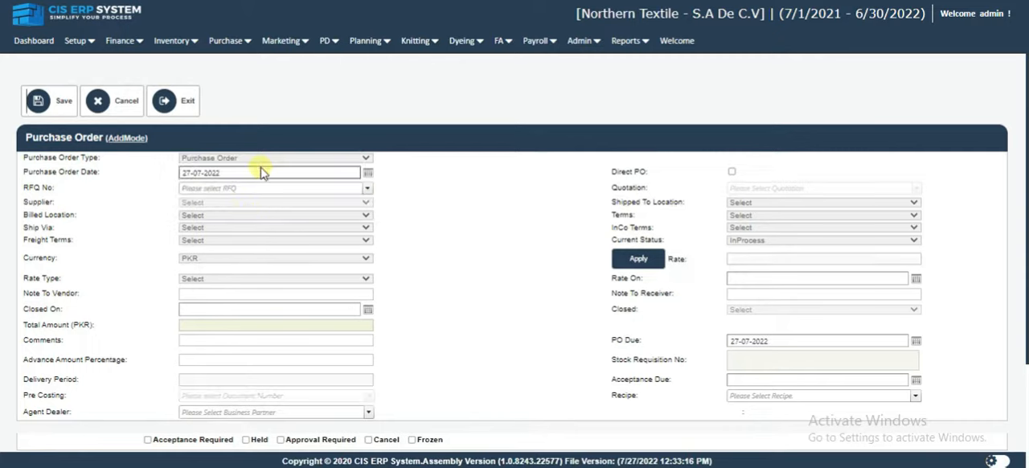
click(732, 172)
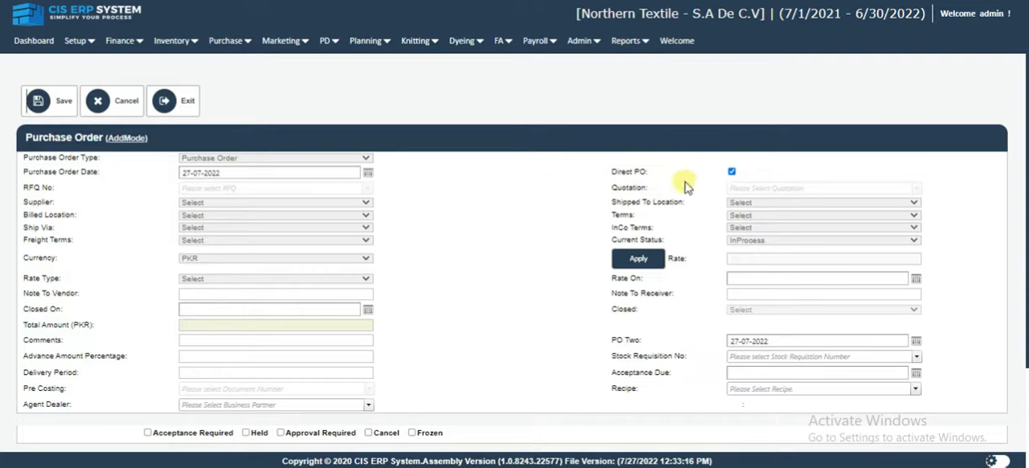
Check the choices available for Recipe, Agent Dealer and Shipped To Location on the purchase order.
scroll(852, 169, down, 2)
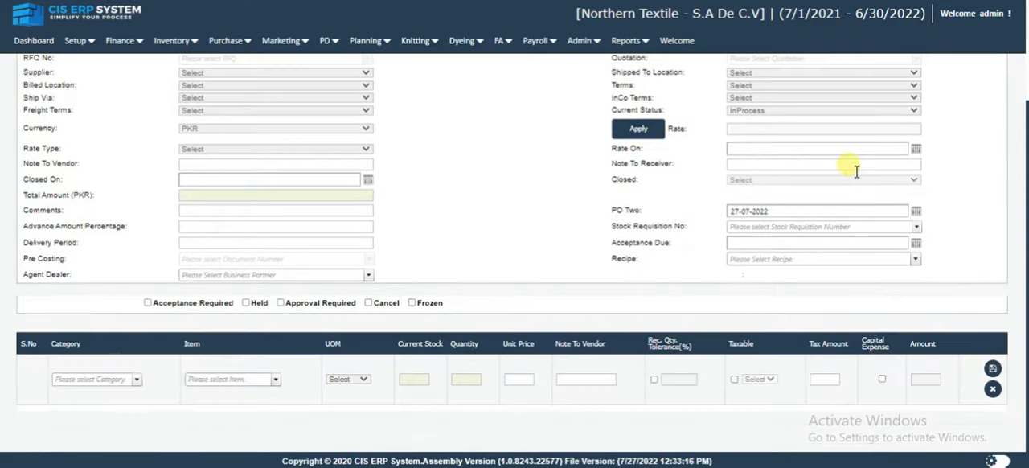
click(745, 262)
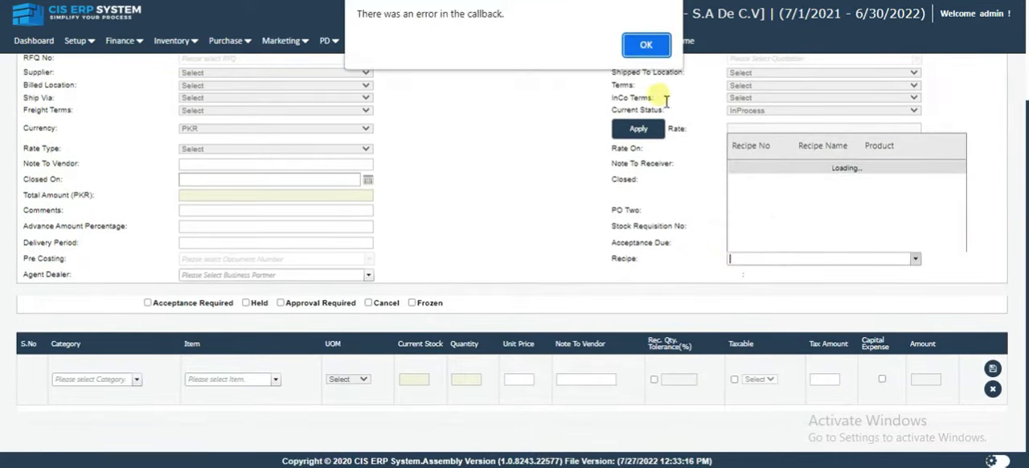
click(650, 43)
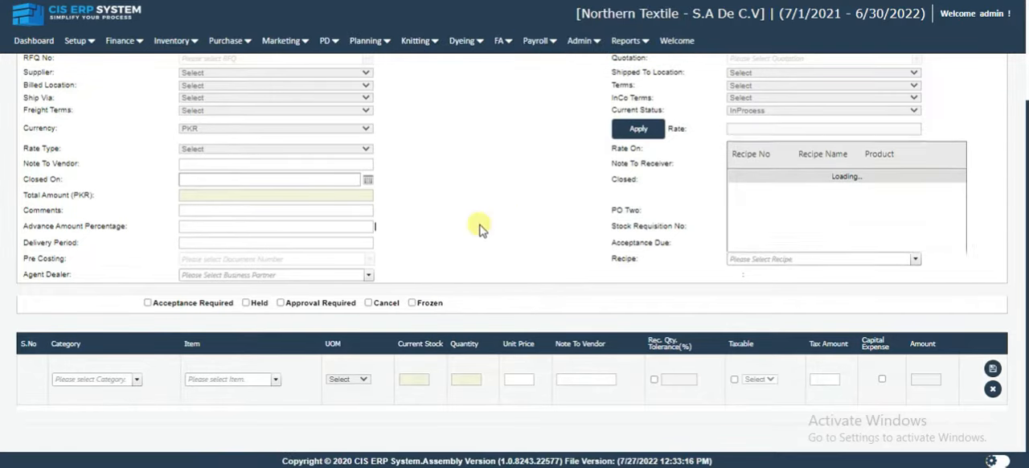
click(219, 280)
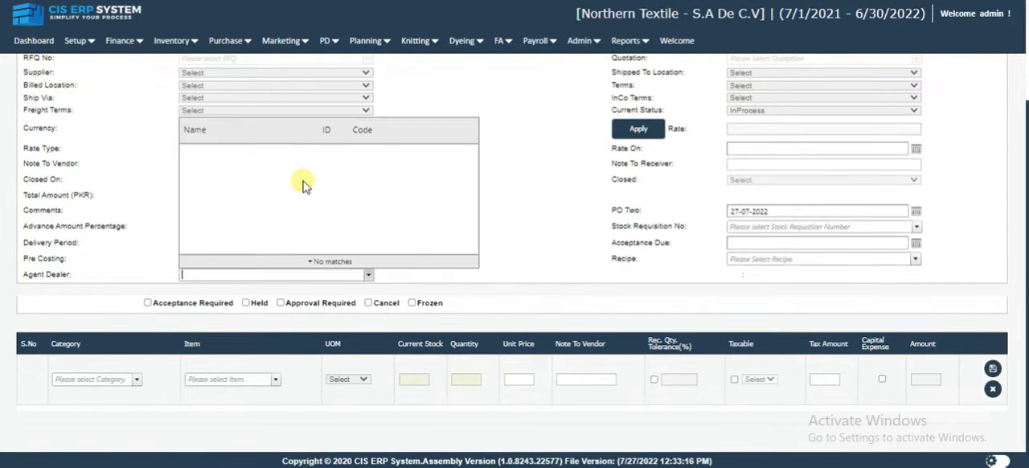
scroll(552, 206, up, 1)
scroll(557, 206, up, 2)
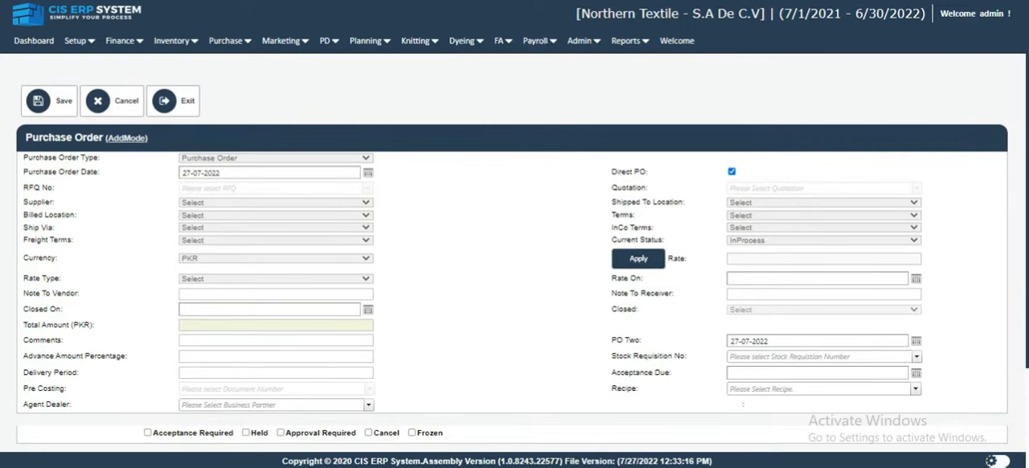
click(736, 206)
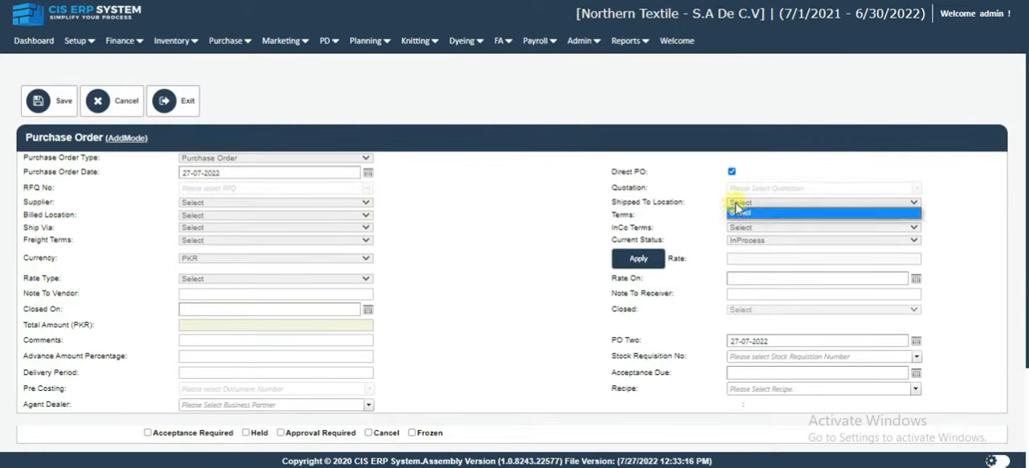
click(742, 225)
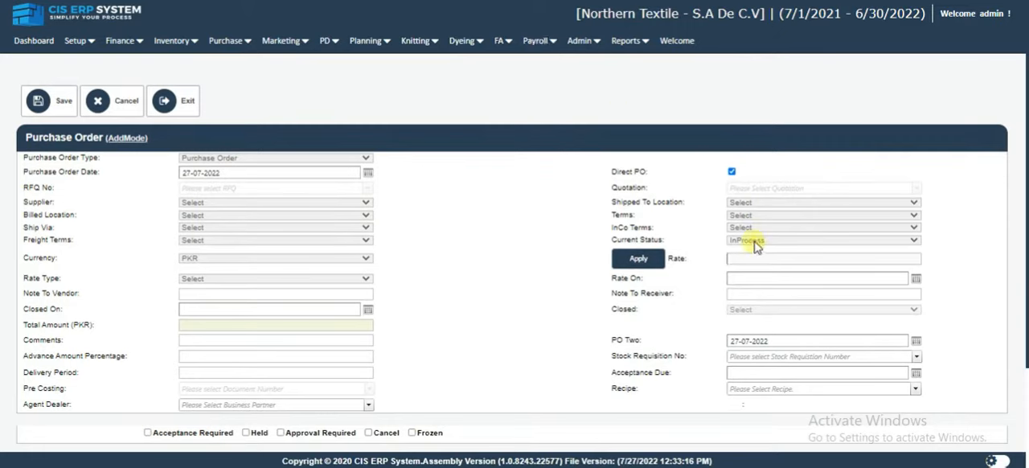
Set the current status to ReleaseForApprove and choose International Textile as the supplier.
click(754, 241)
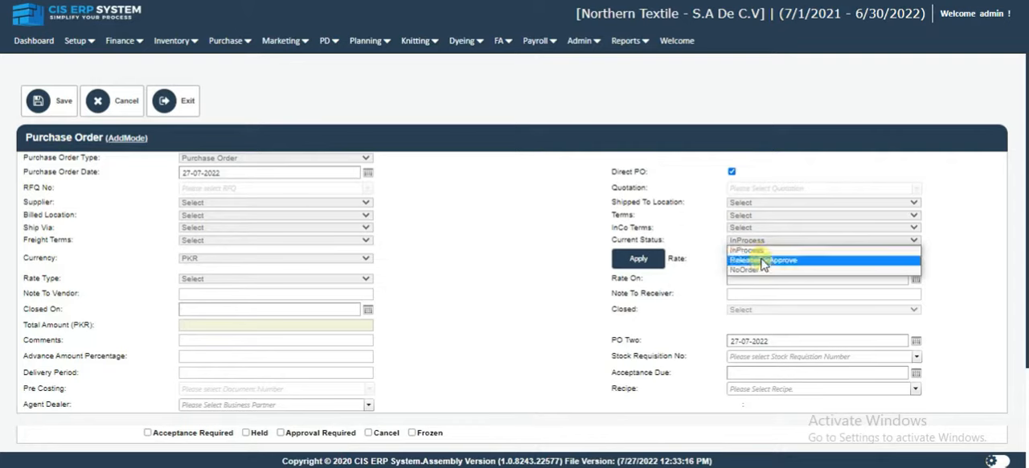
click(763, 261)
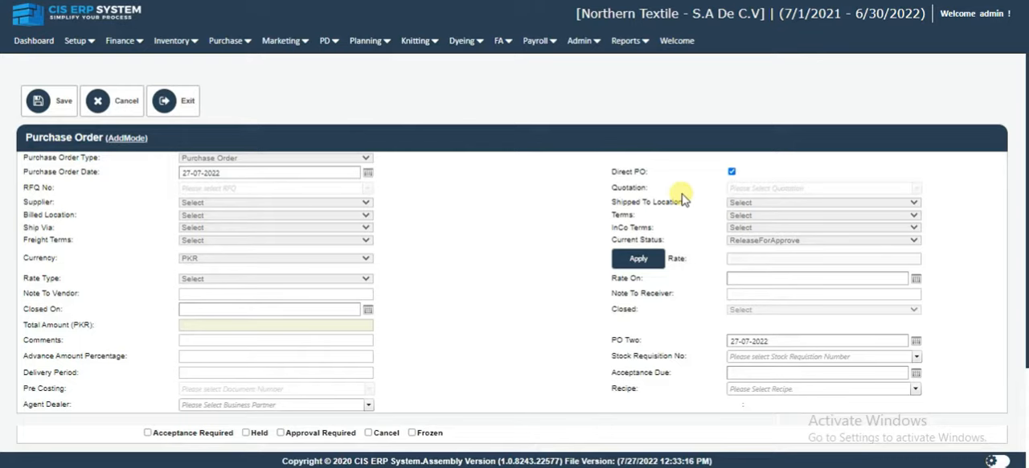
click(259, 209)
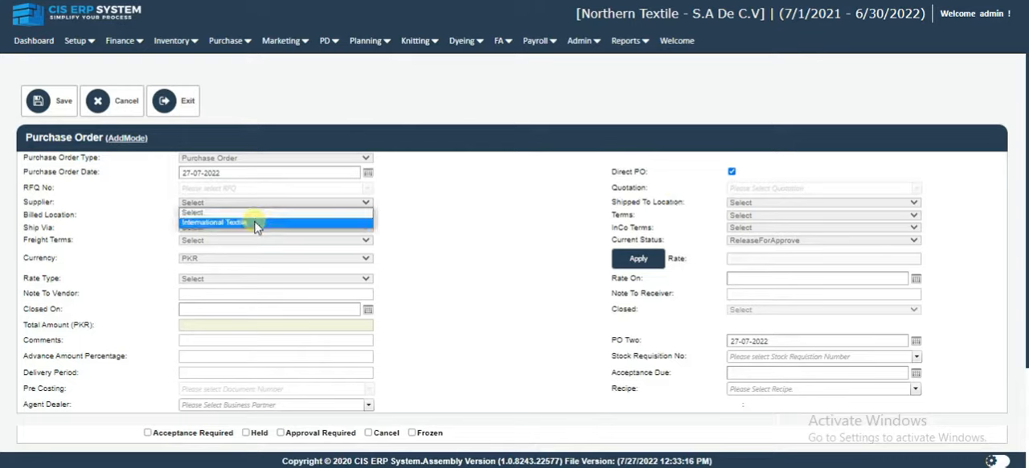
click(257, 223)
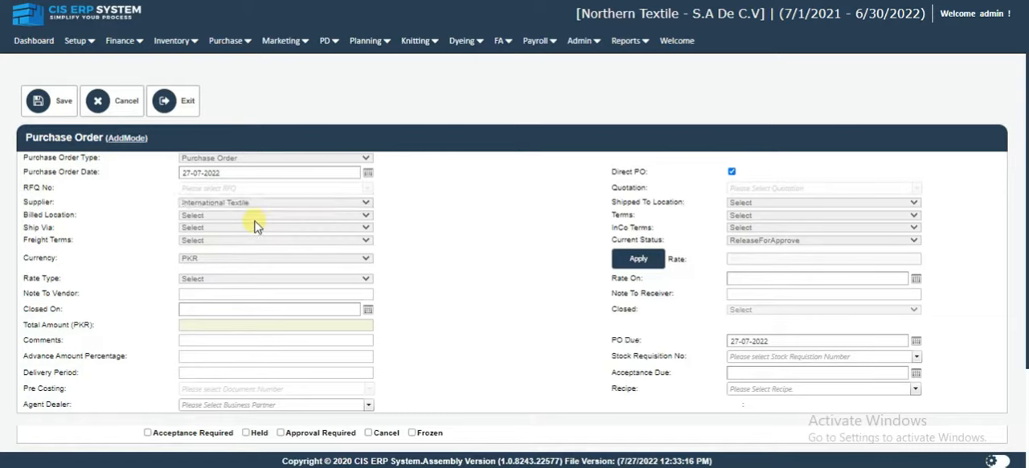
click(257, 217)
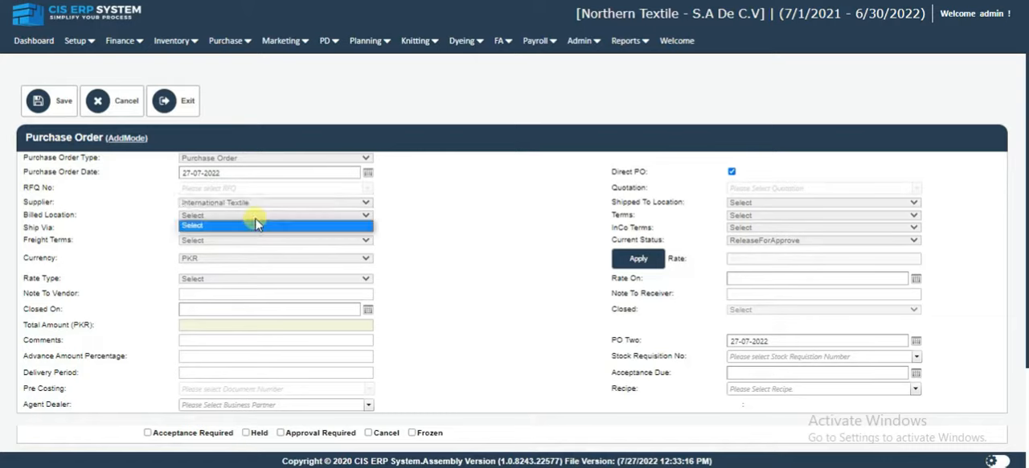
click(414, 238)
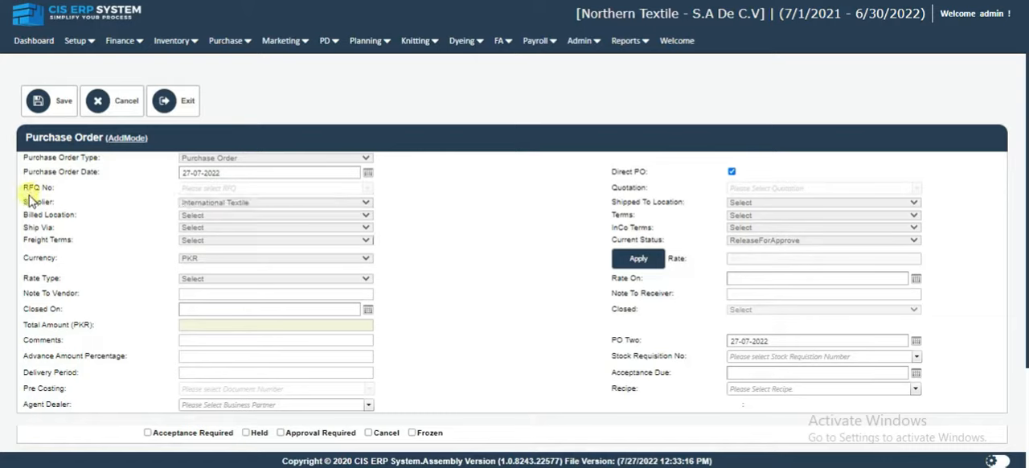
drag(23, 203, 64, 204)
click(502, 241)
Check the Shipped To Location and Terms choices, and set the InCo Terms to FOB.
click(735, 206)
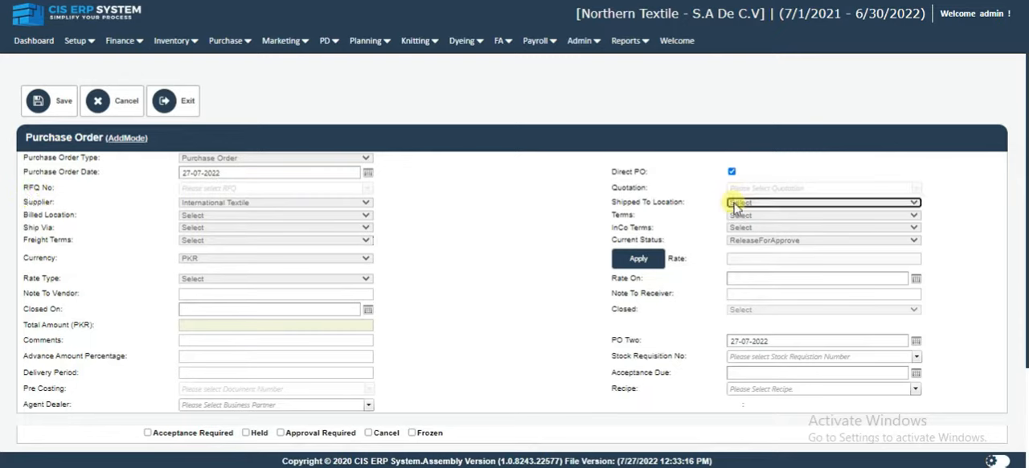
click(756, 230)
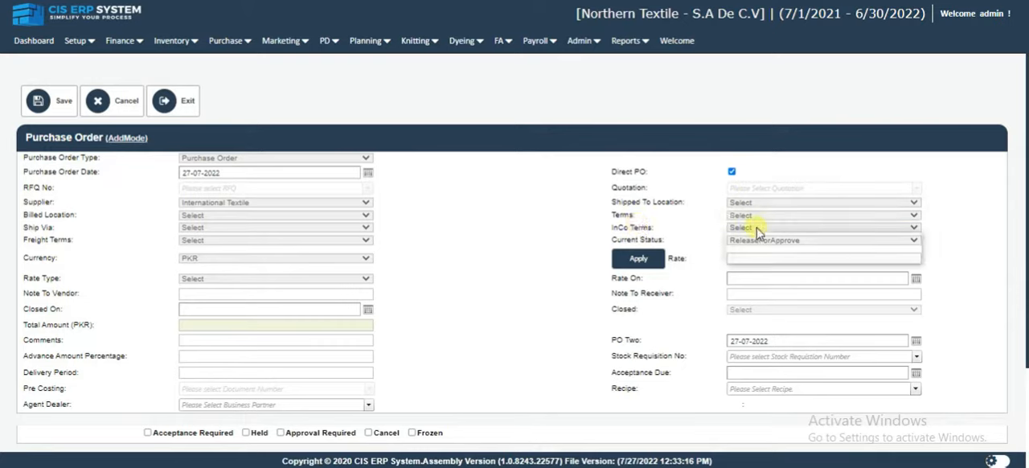
click(757, 217)
click(709, 235)
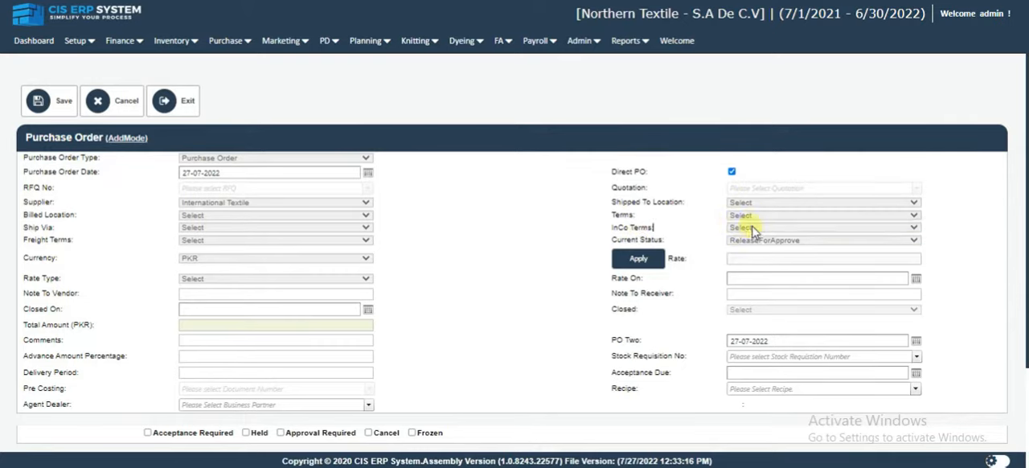
click(753, 229)
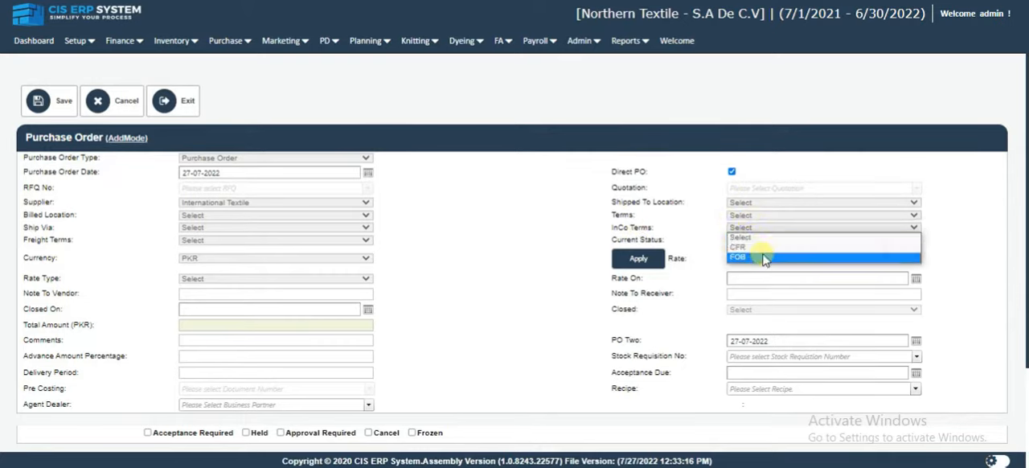
click(763, 257)
Switch the purchase order's current status to InProcess and back to ReleaseForApprove.
scroll(751, 239, down, 2)
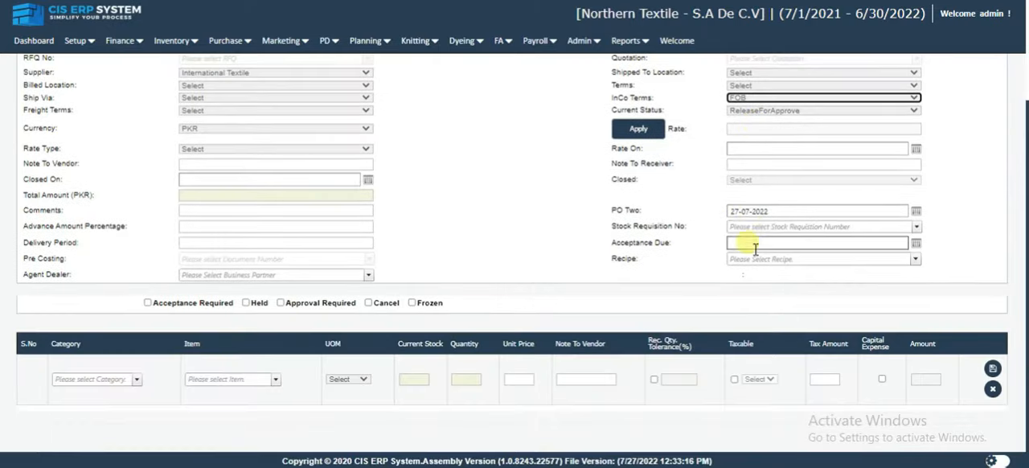
drag(619, 109, 664, 112)
click(764, 110)
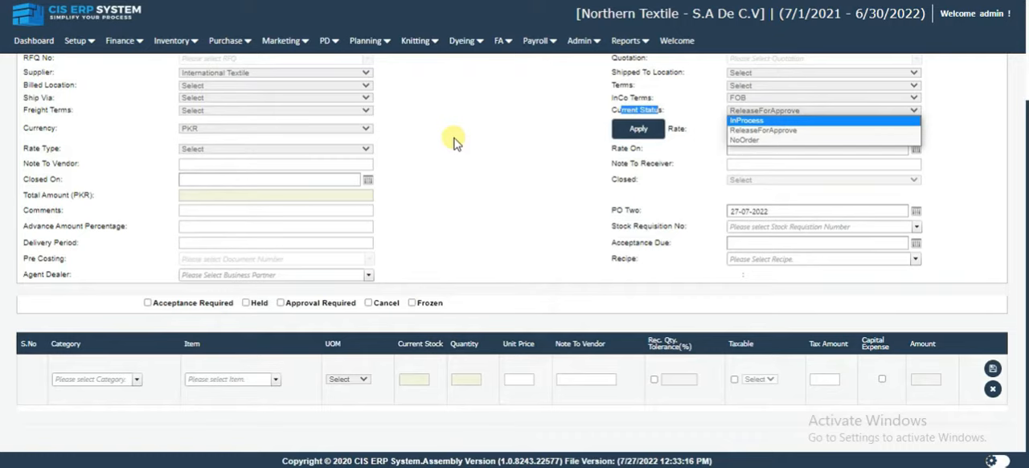
click(740, 121)
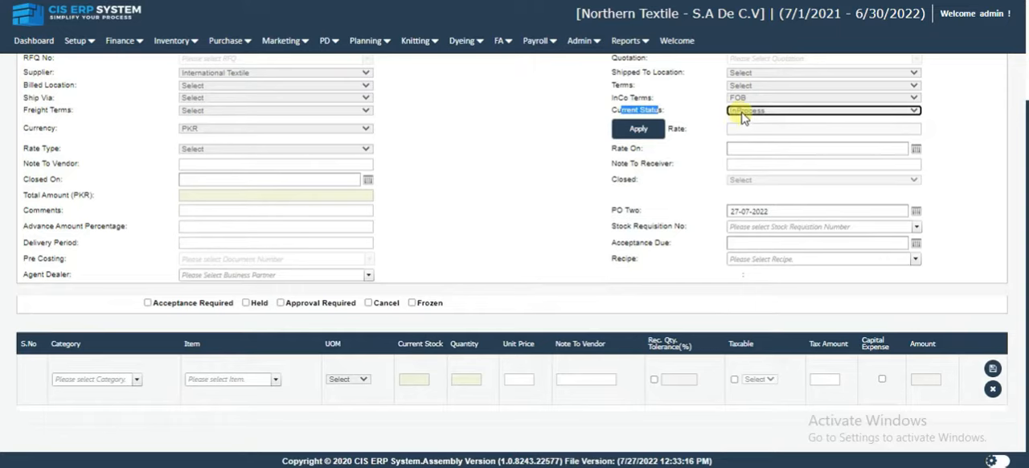
click(741, 113)
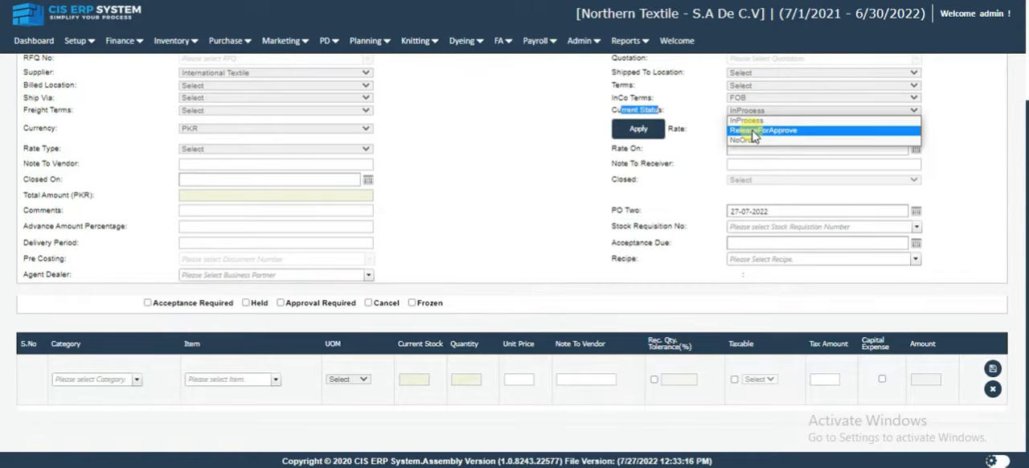
click(754, 132)
scroll(563, 225, up, 2)
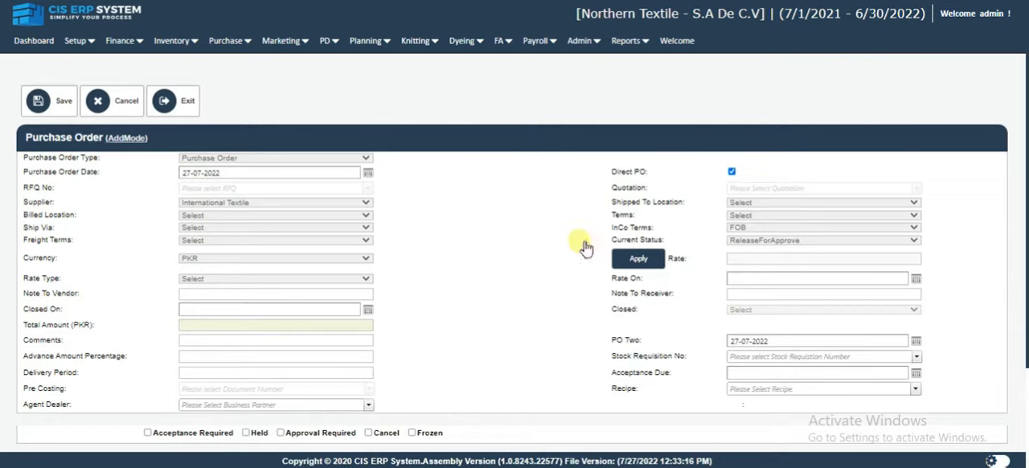
click(773, 240)
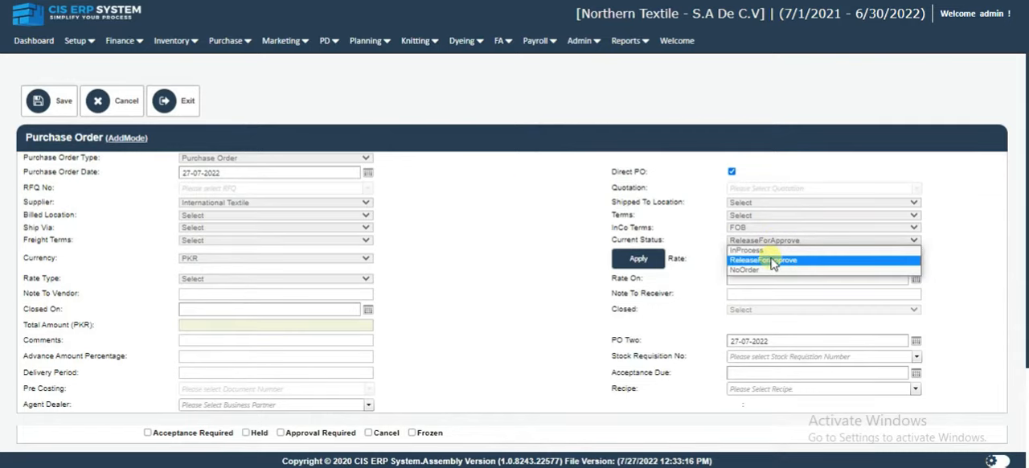
click(772, 262)
Check which business partners are available for the Agent Dealer field.
scroll(428, 259, down, 2)
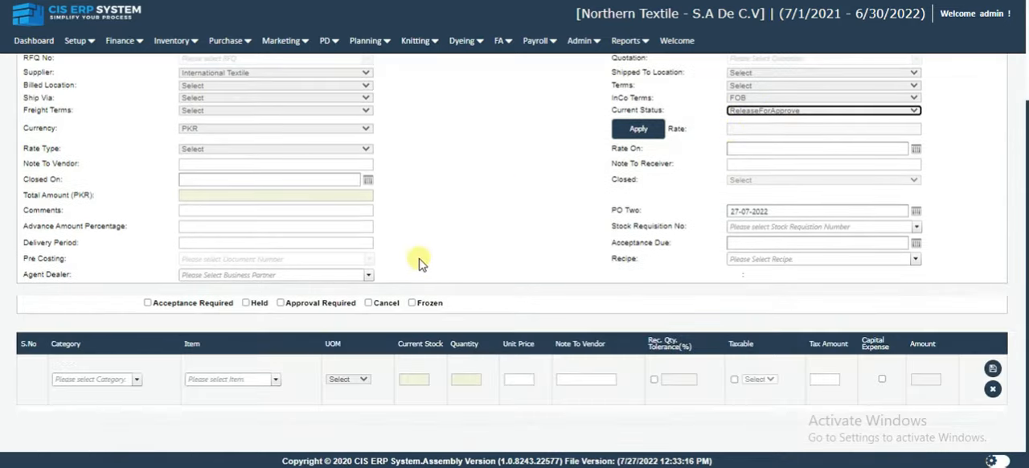
click(229, 275)
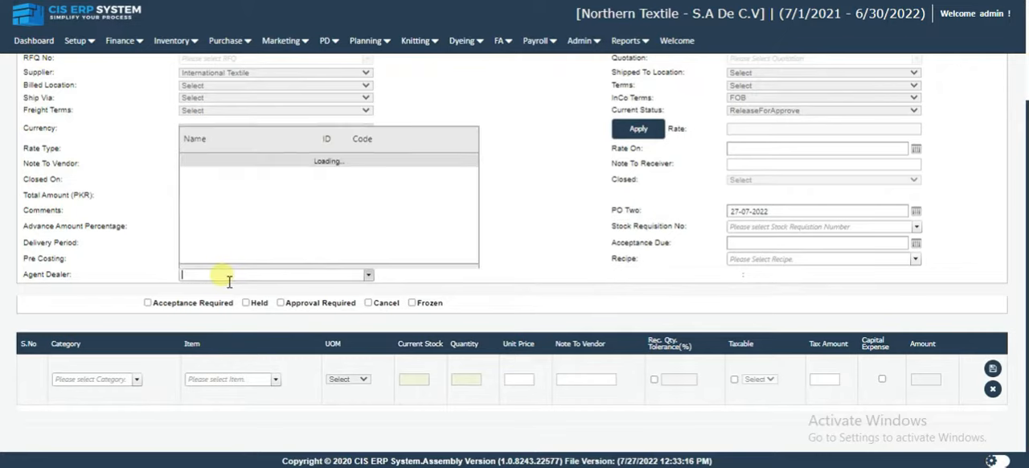
click(129, 245)
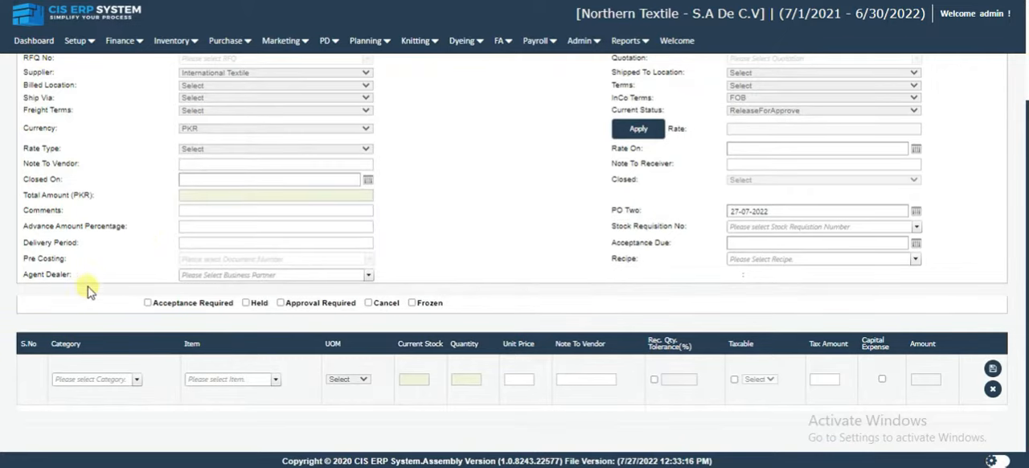
triple_click(34, 282)
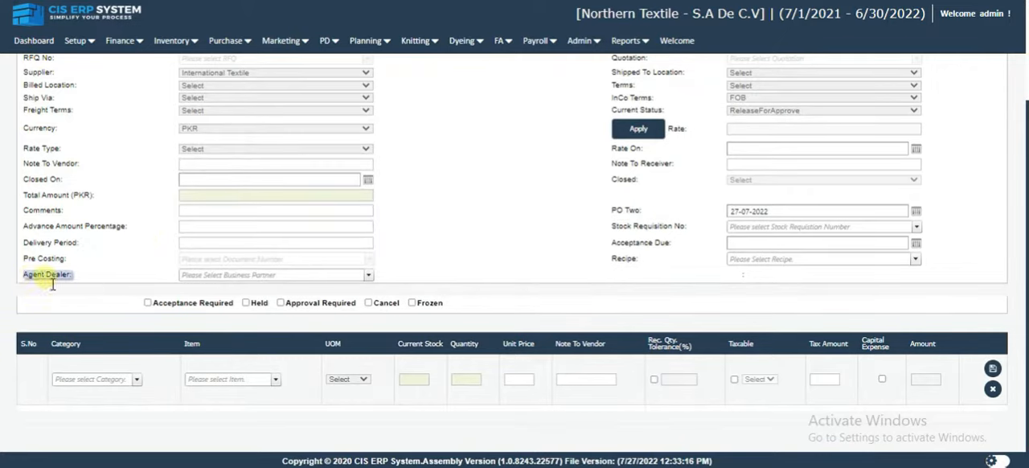
click(83, 277)
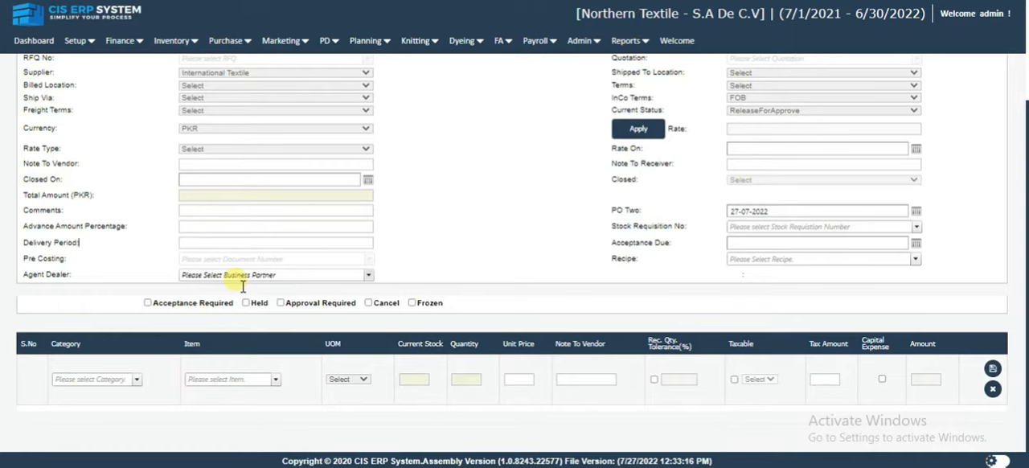
Check the Billed Location field and set Ship Via to BySea on the purchase order.
click(200, 86)
click(197, 96)
click(195, 98)
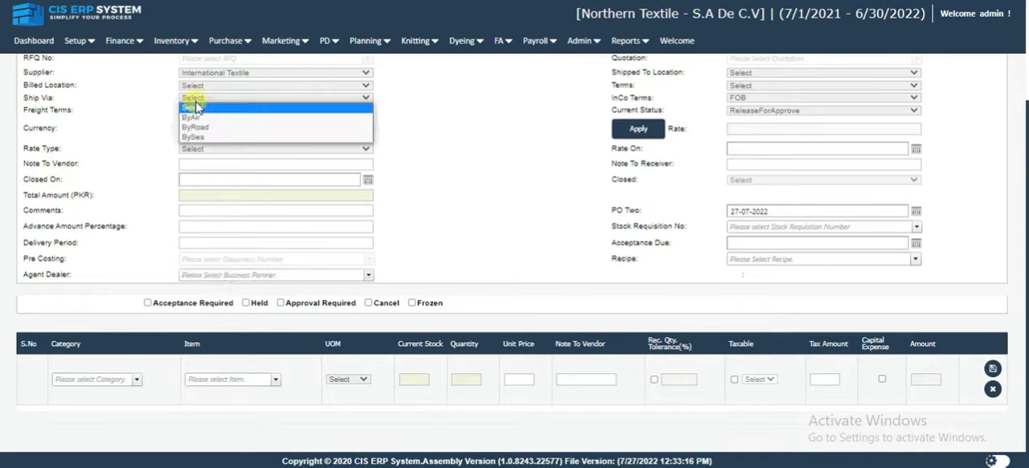
click(222, 137)
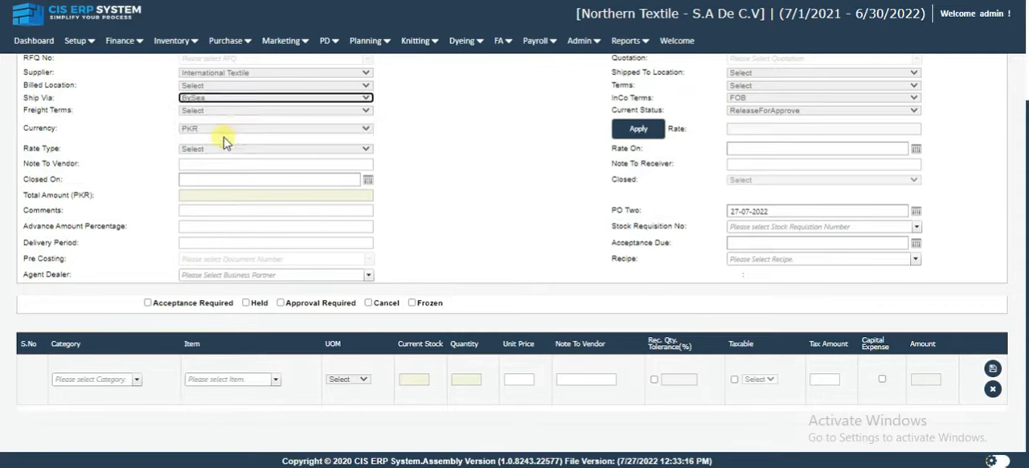
Set the Freight Terms to FOB and the Rate Type to DemandDraft.
click(197, 111)
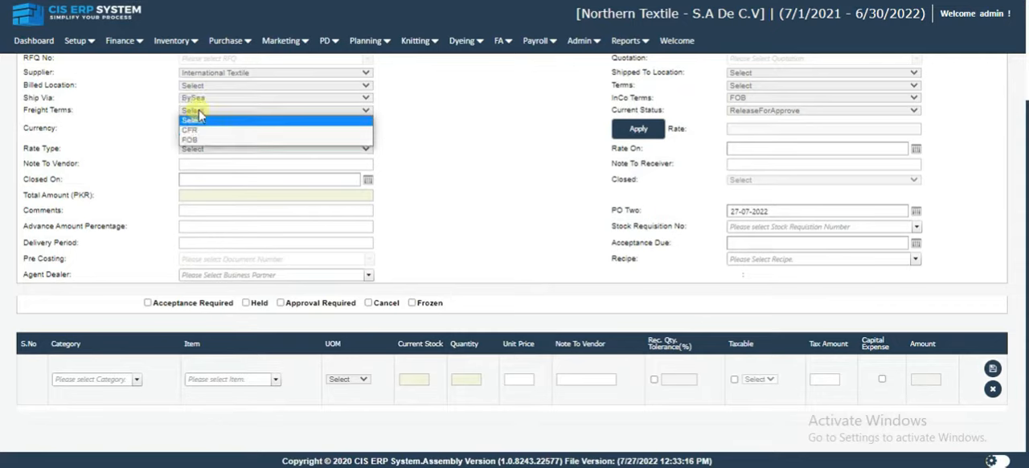
click(193, 140)
click(197, 150)
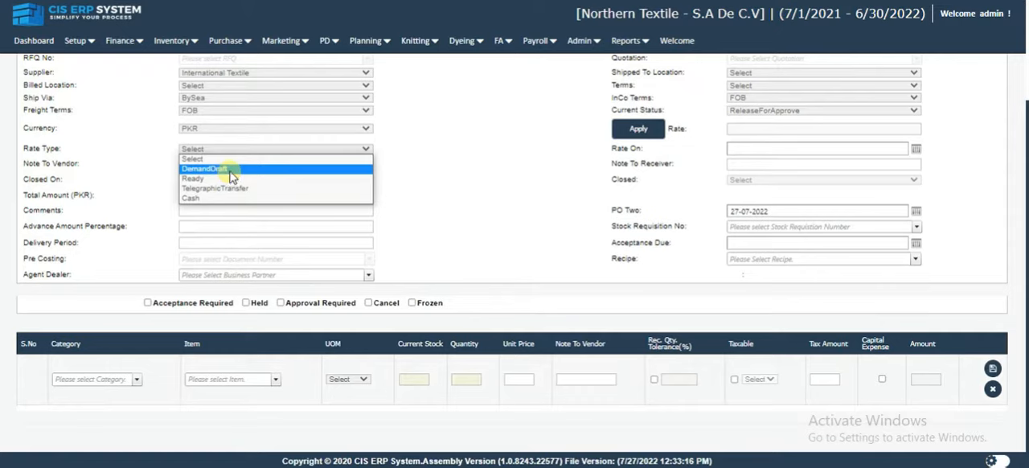
click(230, 170)
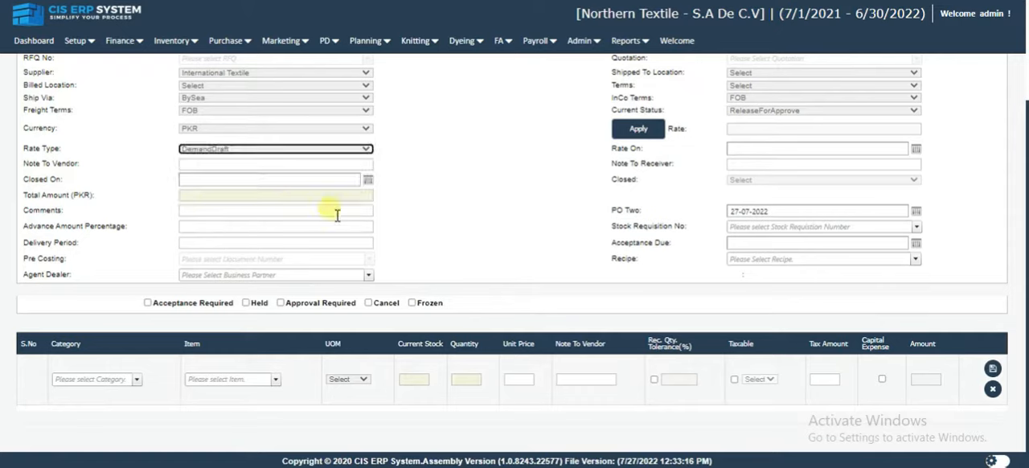
Look through the categories of the new order line and choose the item 30/S CVC (90:10) by searching for "30/s c".
click(98, 385)
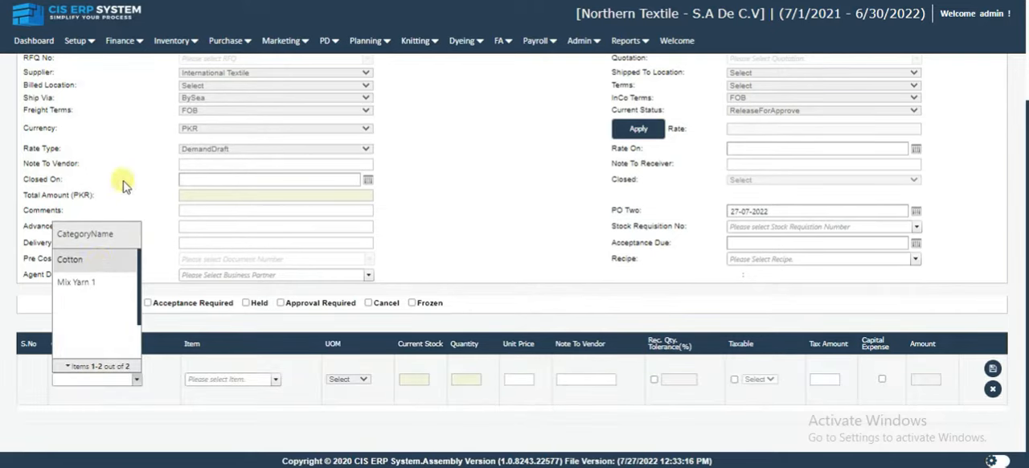
click(234, 381)
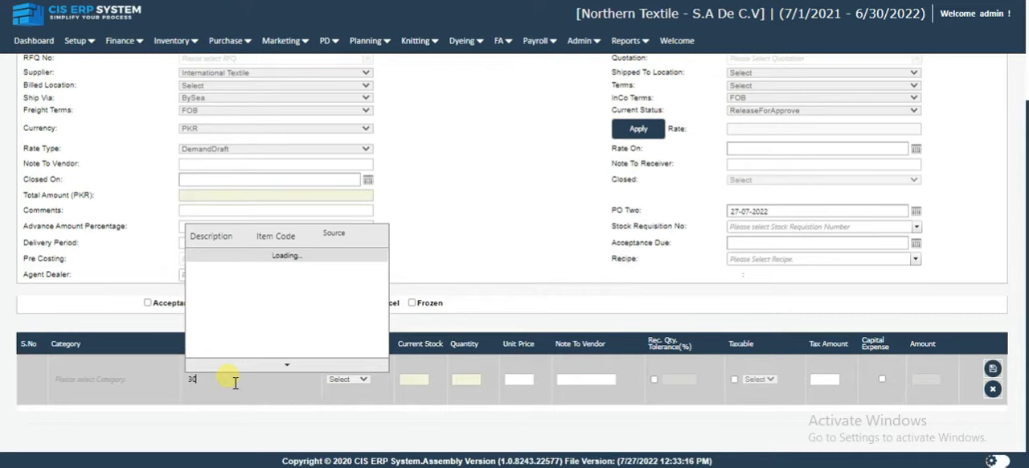
text(30/s cv)
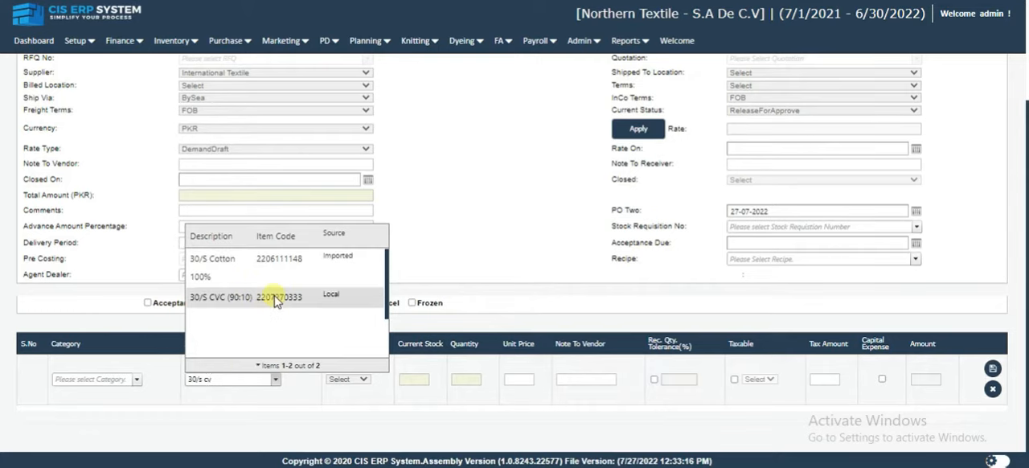
click(265, 312)
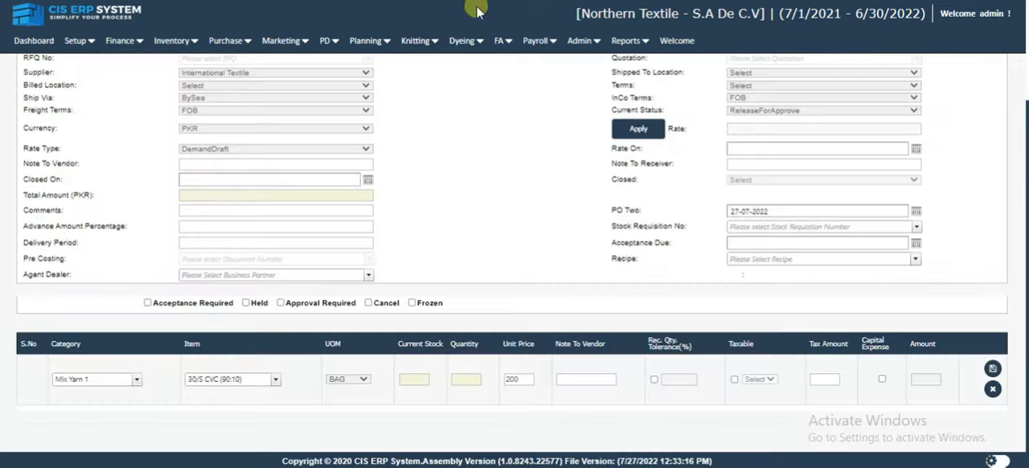
Clear the line's item and choose 30/S CVC (90:10) again by searching for "30/s".
drag(258, 386, 174, 386)
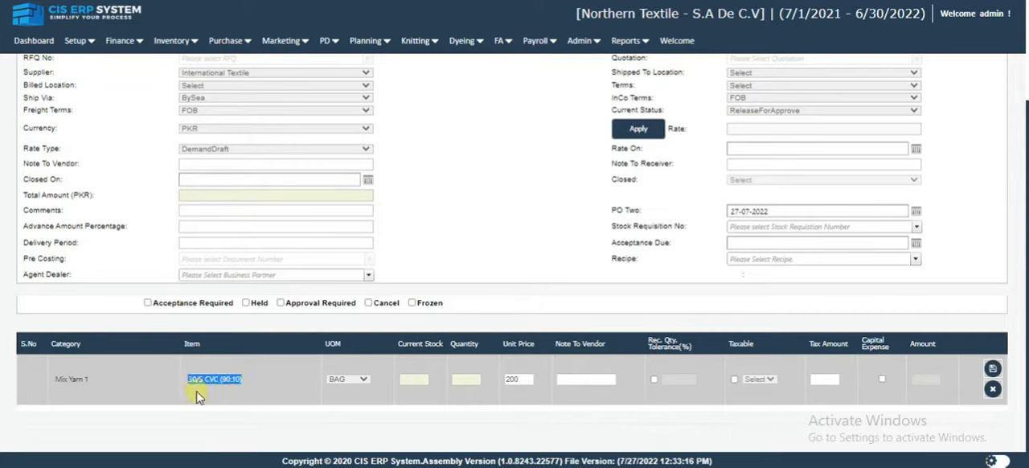
key(BackSpace)
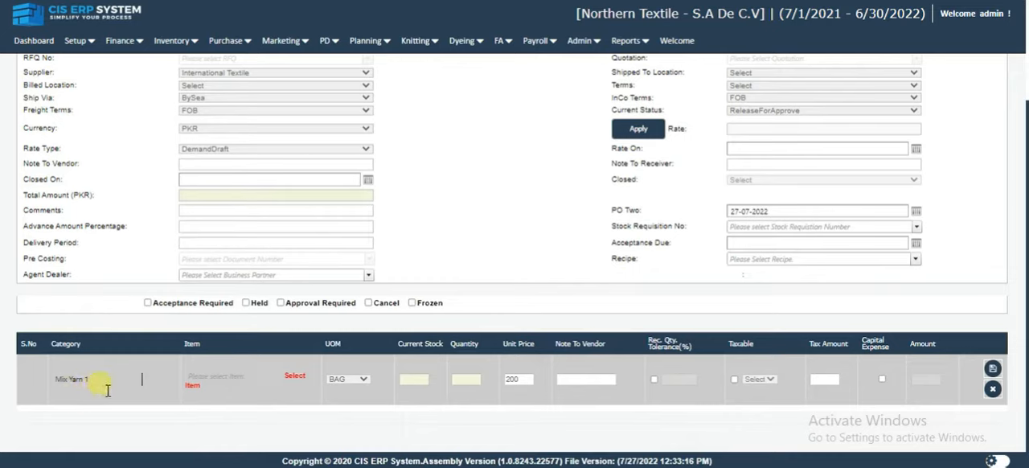
click(207, 381)
click(207, 383)
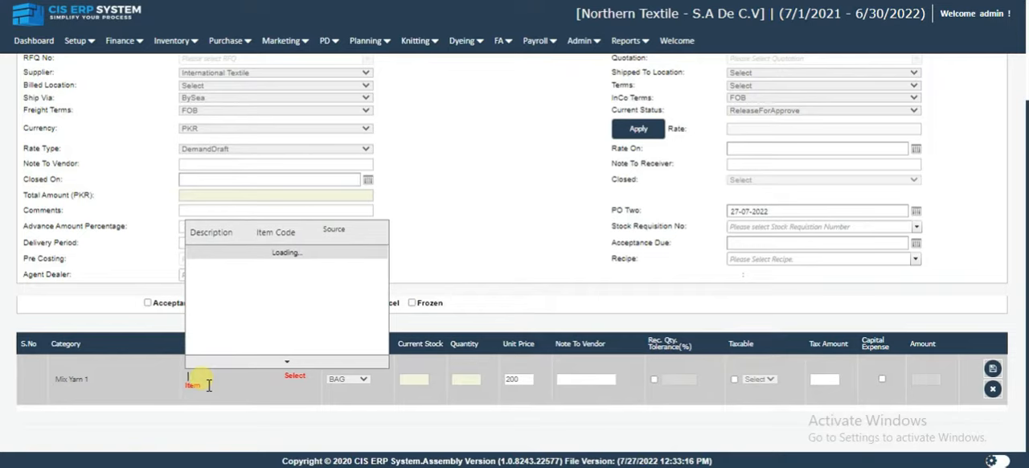
text(30/s)
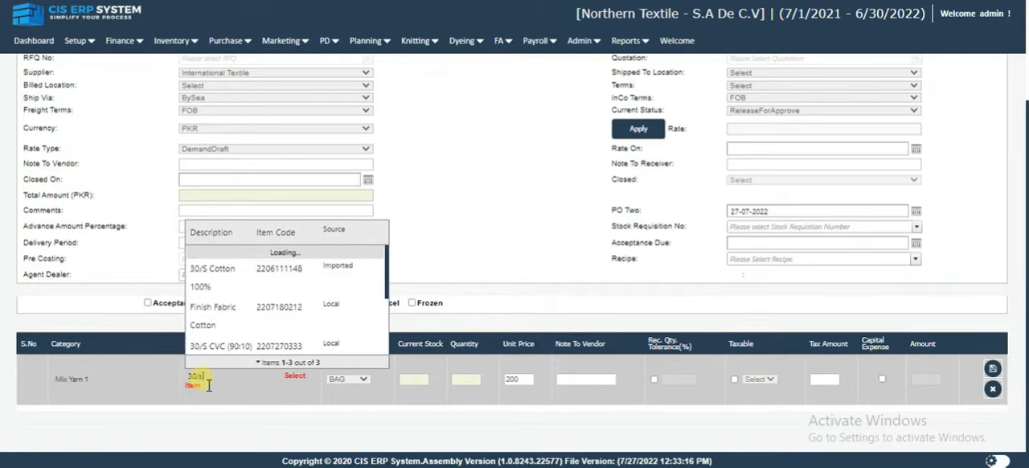
click(229, 347)
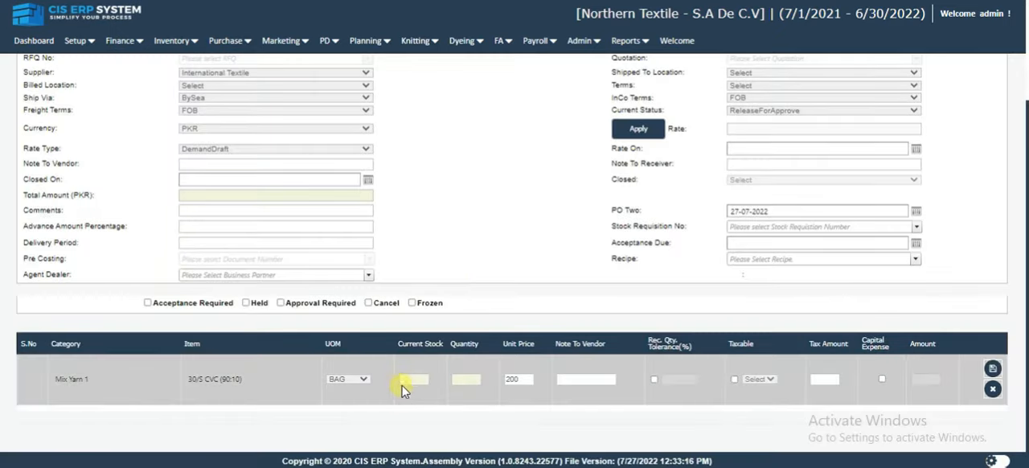
Set the line's unit to BAG and quantity to 20, with the vendor note "Urgent".
click(356, 381)
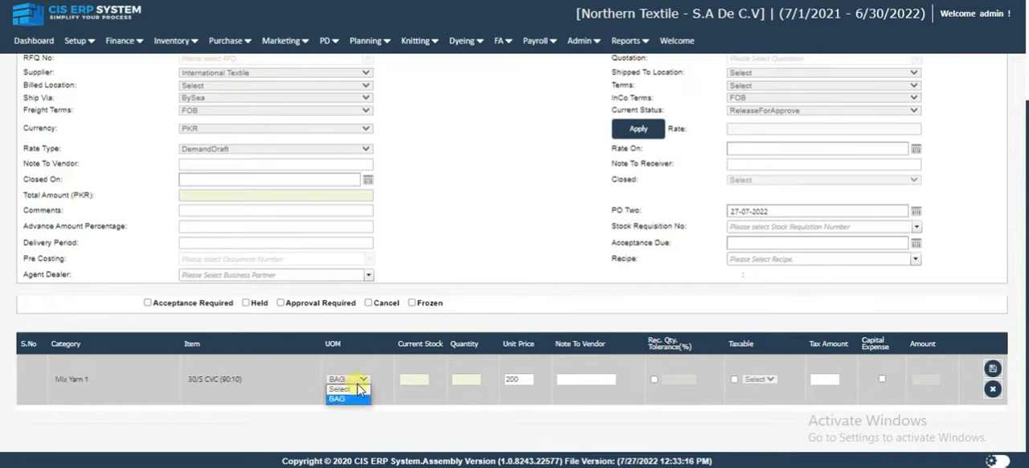
click(349, 399)
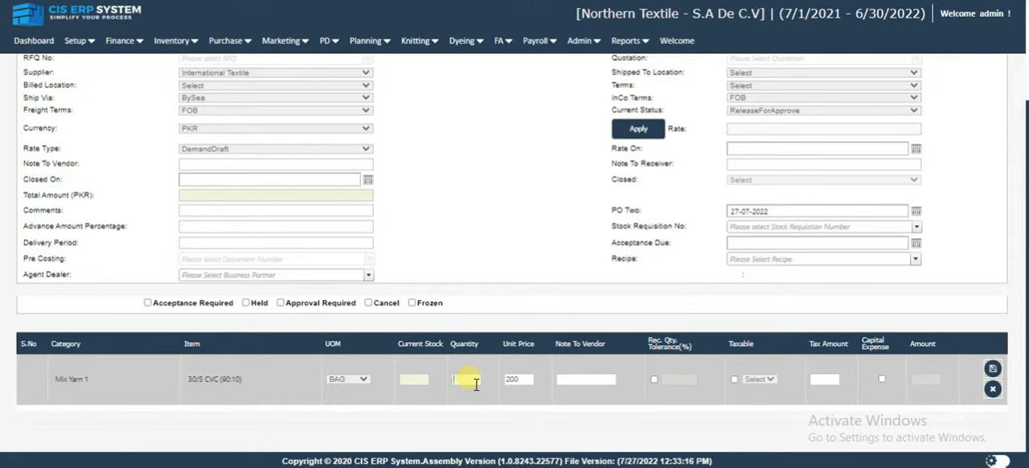
text(20)
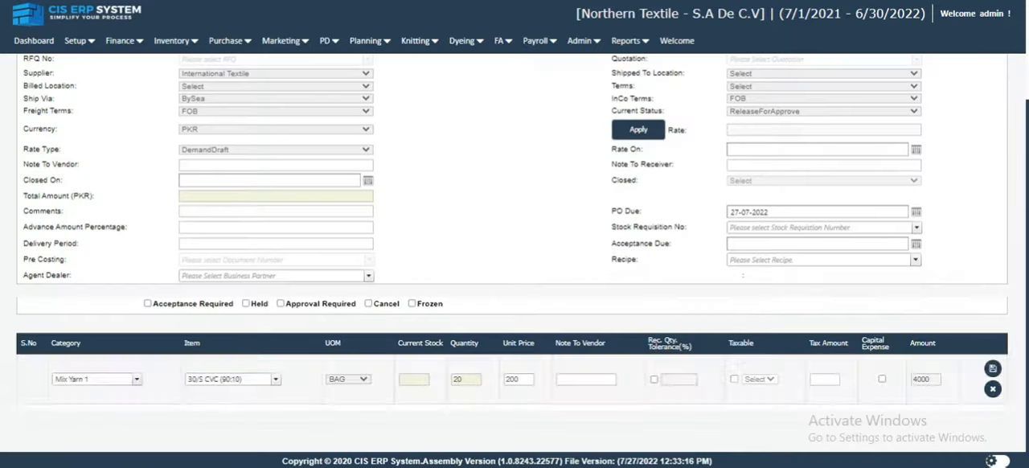
click(602, 381)
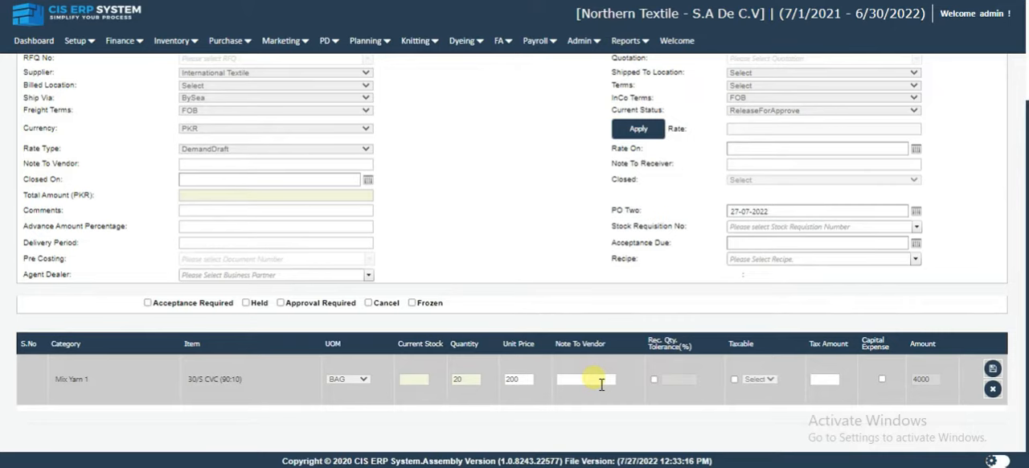
text(Urgent)
Leave the line's Taxable option off, enter a Tax Amount of 200 and save the line to the order.
click(734, 379)
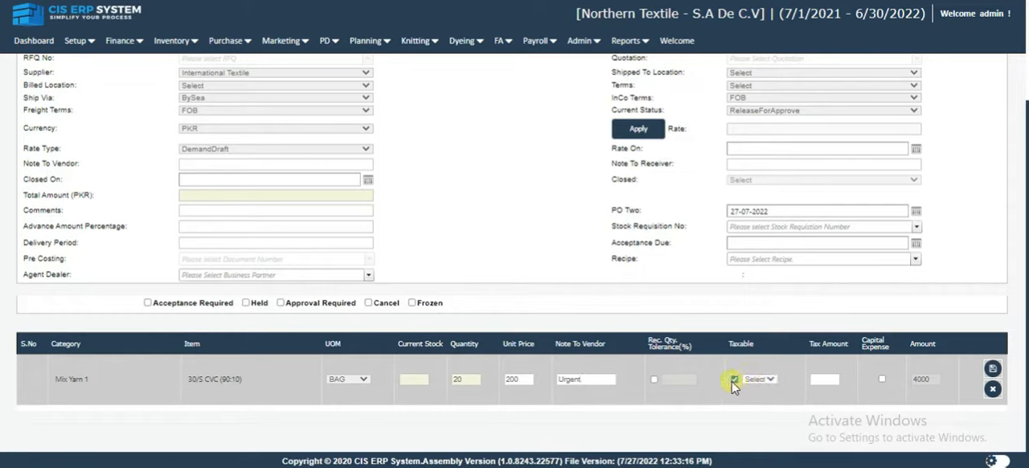
click(735, 380)
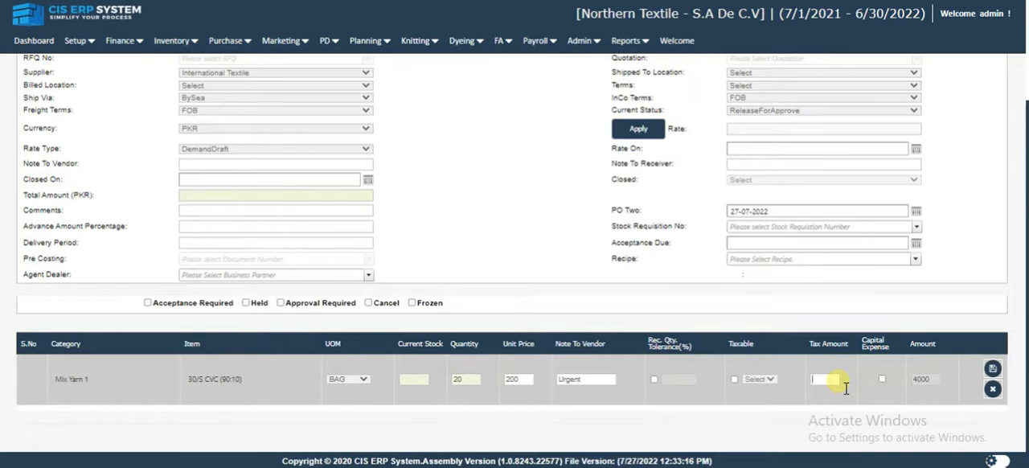
text(200)
click(994, 370)
Check the item and amount of the saved 30/S CVC (90:10) line.
scroll(995, 366, down, 1)
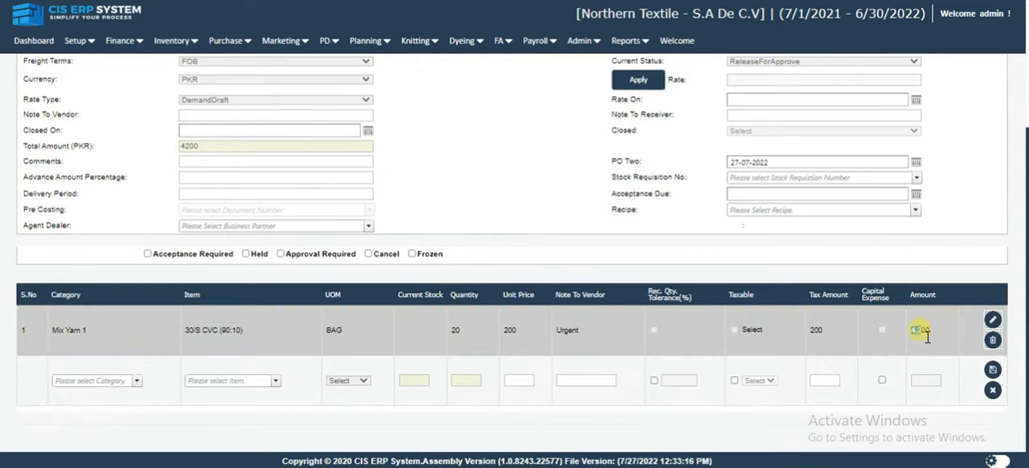
double_click(927, 333)
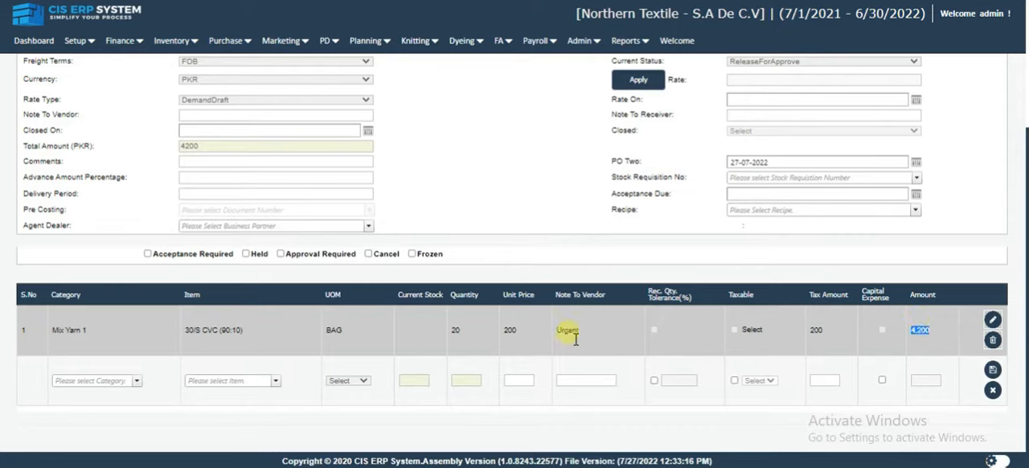
click(238, 331)
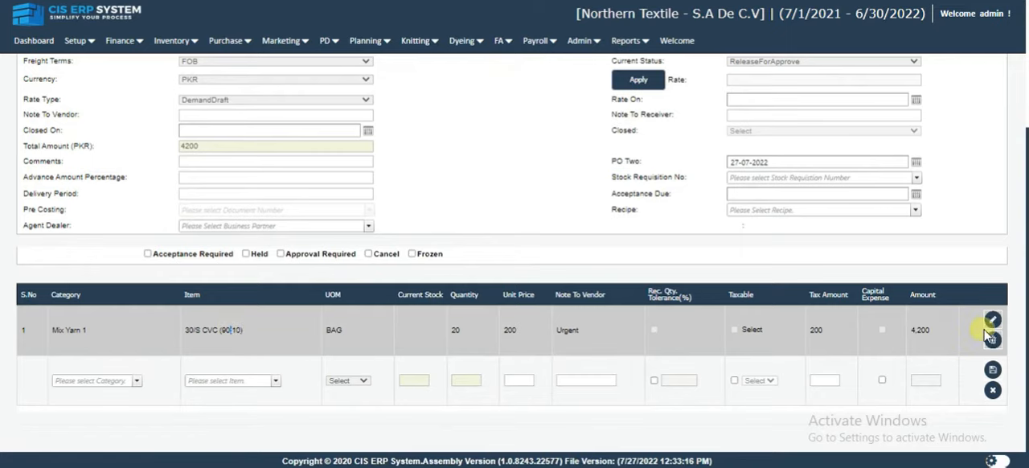
double_click(933, 338)
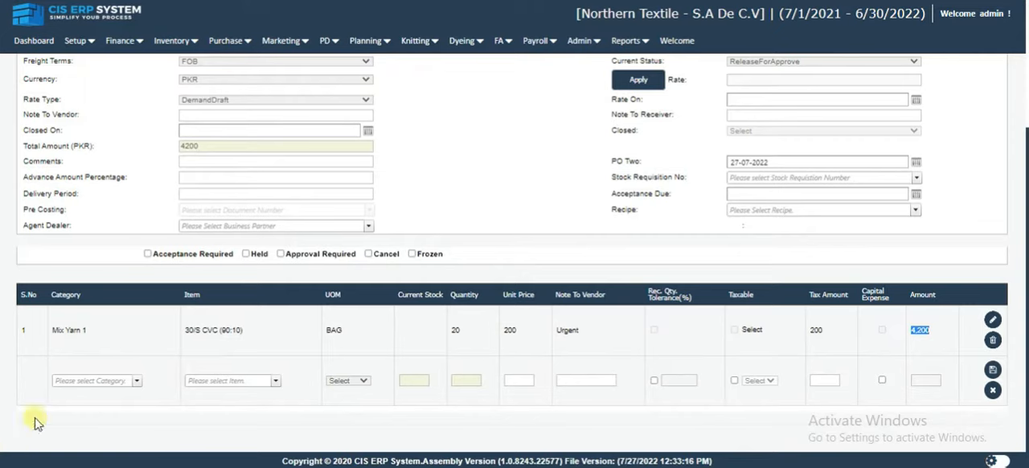
Fill a second order line with the item 30/S Cotton 100%, quantity 10, unit price 210 and vendor note "Urgent".
click(245, 385)
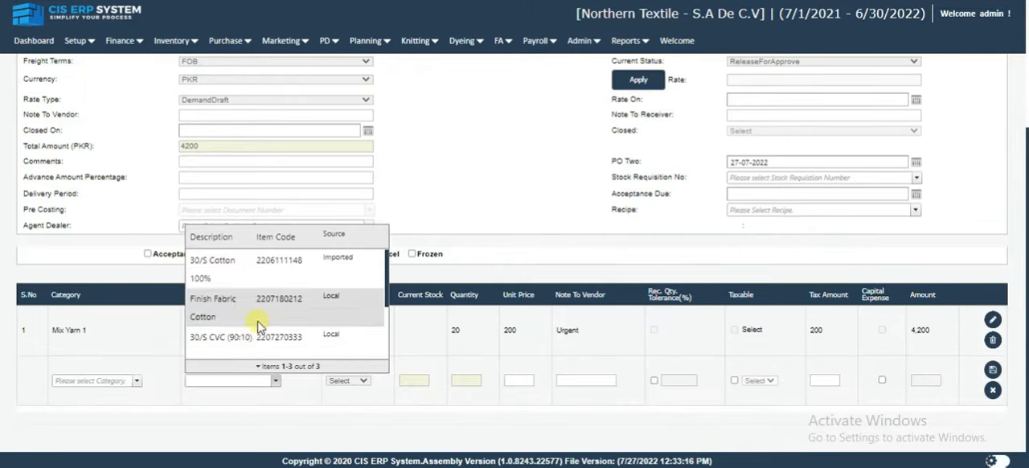
click(256, 272)
click(466, 380)
text(10)
click(518, 380)
text(210)
click(586, 381)
text(Urgent)
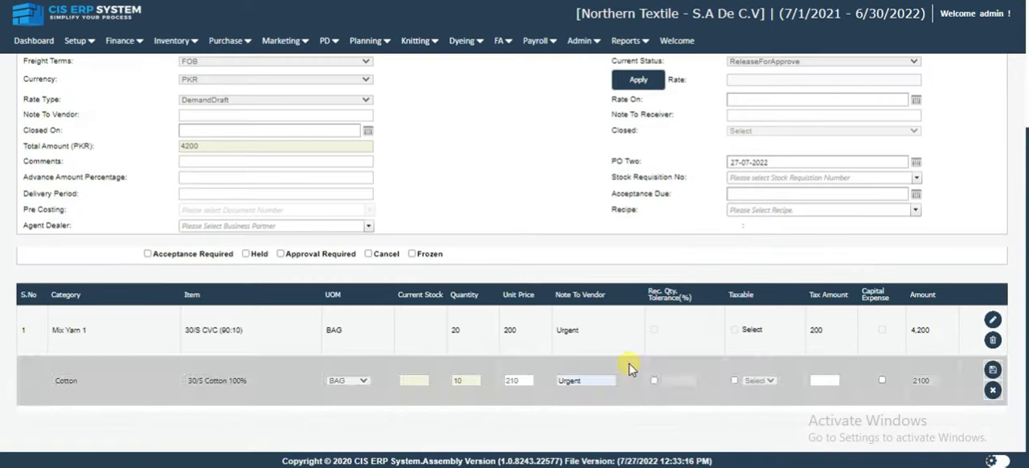
Set the 30/S Cotton 100% line's Tax Amount to 200 and save the line to the order.
click(834, 392)
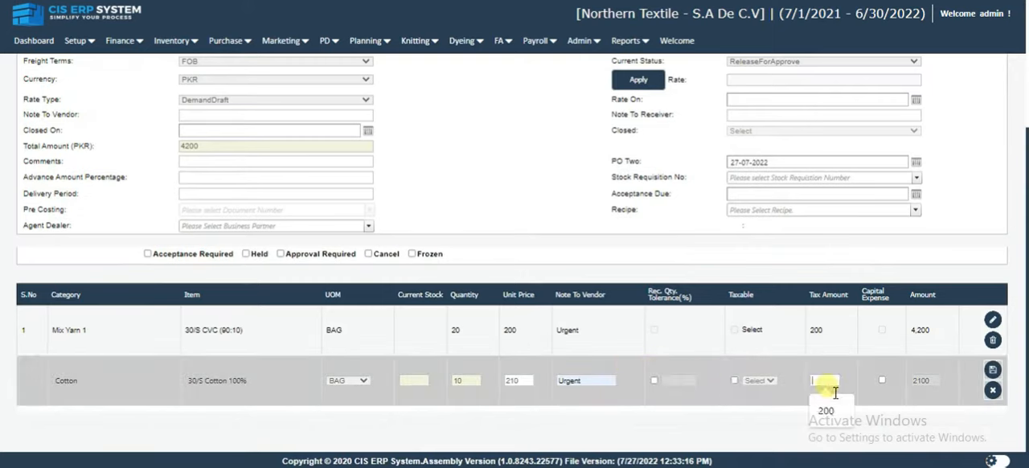
click(826, 410)
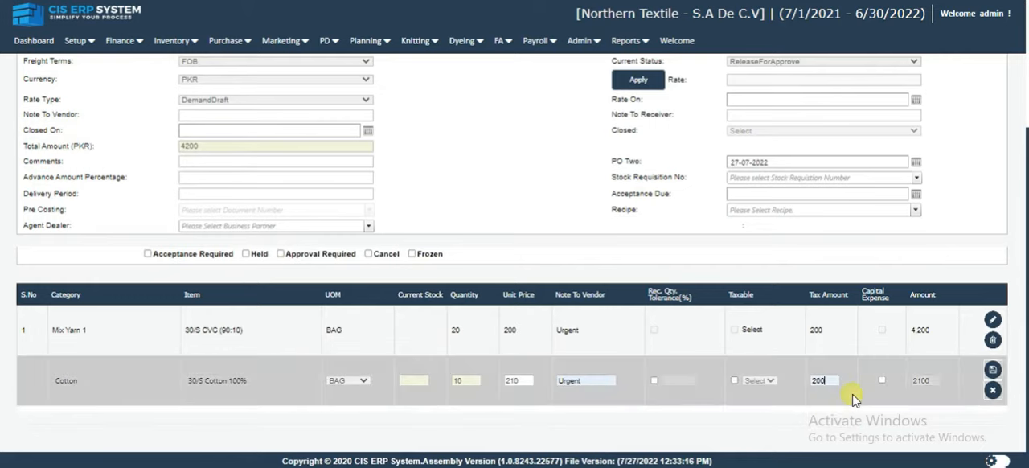
click(994, 371)
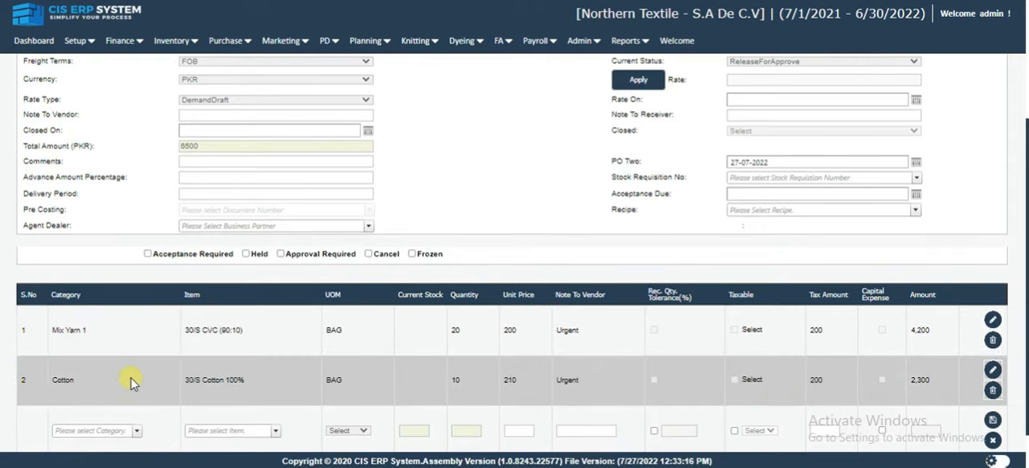
triple_click(219, 335)
click(219, 336)
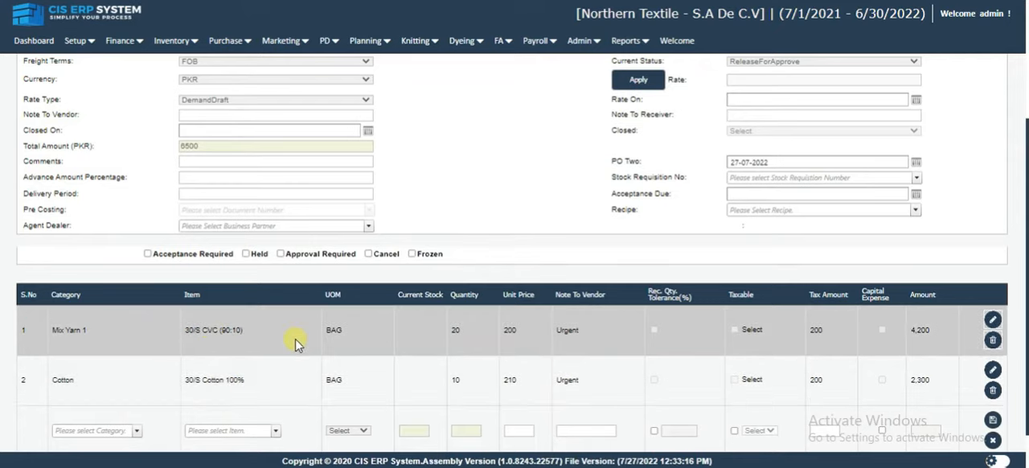
Change Ship Via to ByAir and try to save the purchase order.
scroll(297, 344, up, 3)
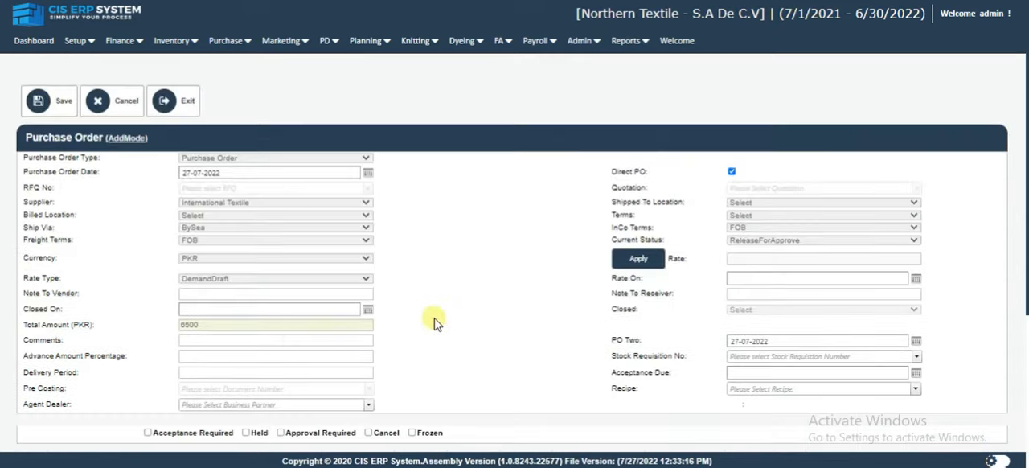
click(195, 215)
click(197, 223)
click(63, 102)
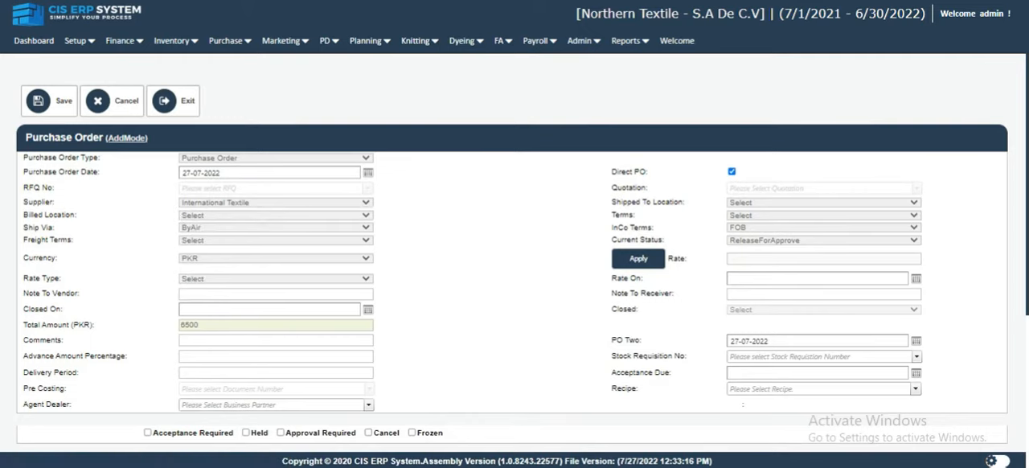
click(63, 103)
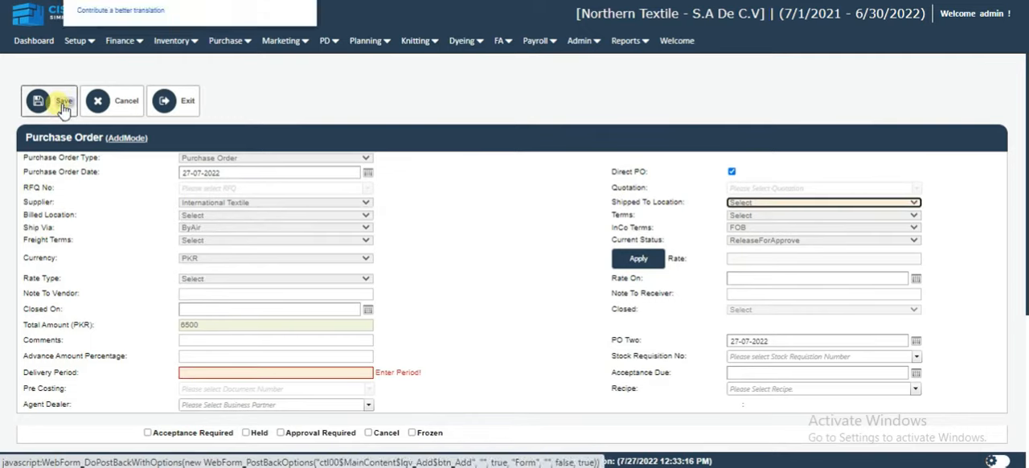
Set the Delivery Period to 30 and Shipped To Location to Warehouse, and try to save the purchase order.
scroll(170, 309, down, 3)
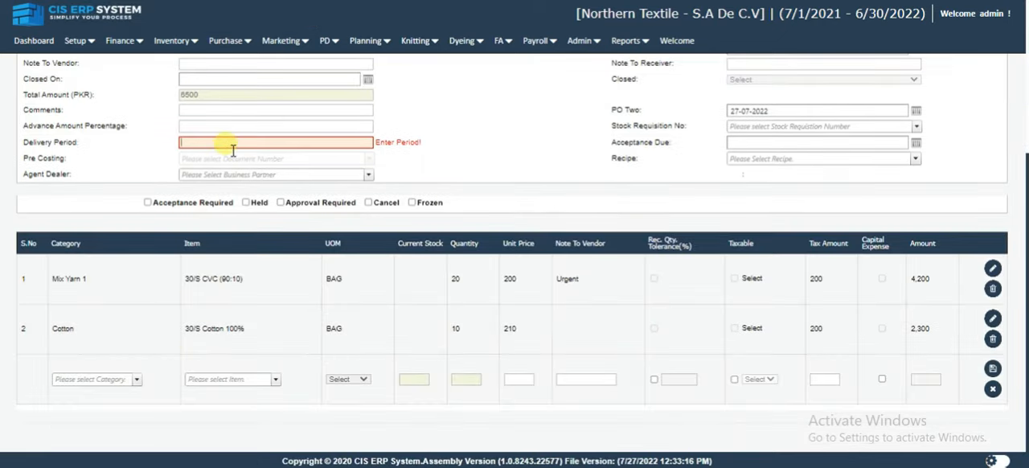
text(30)
scroll(233, 150, up, 3)
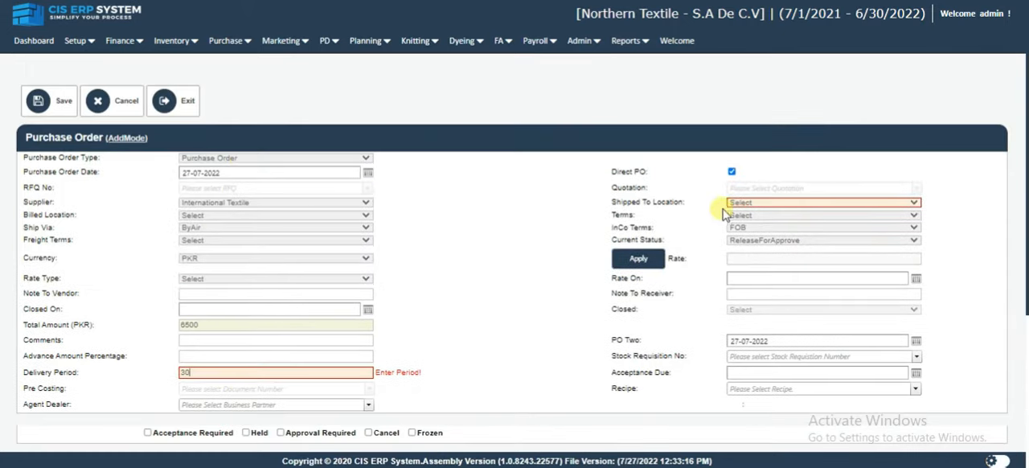
click(607, 201)
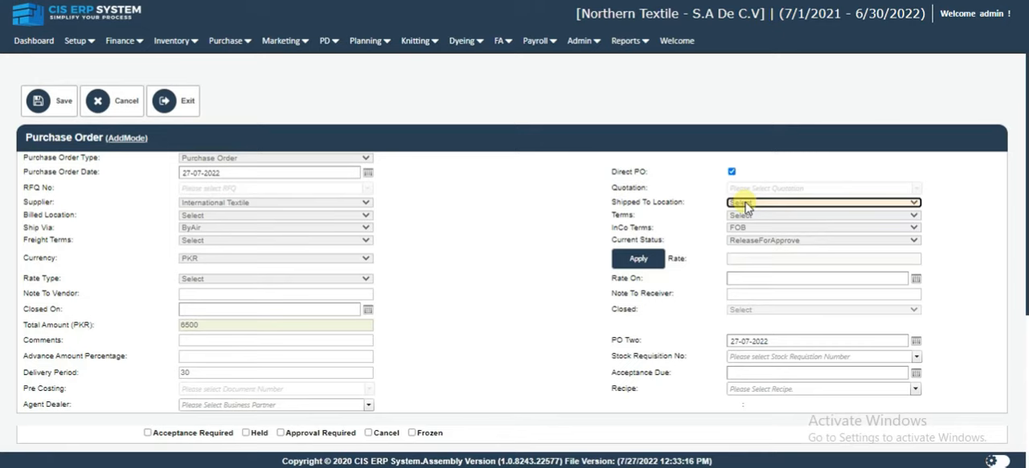
click(745, 204)
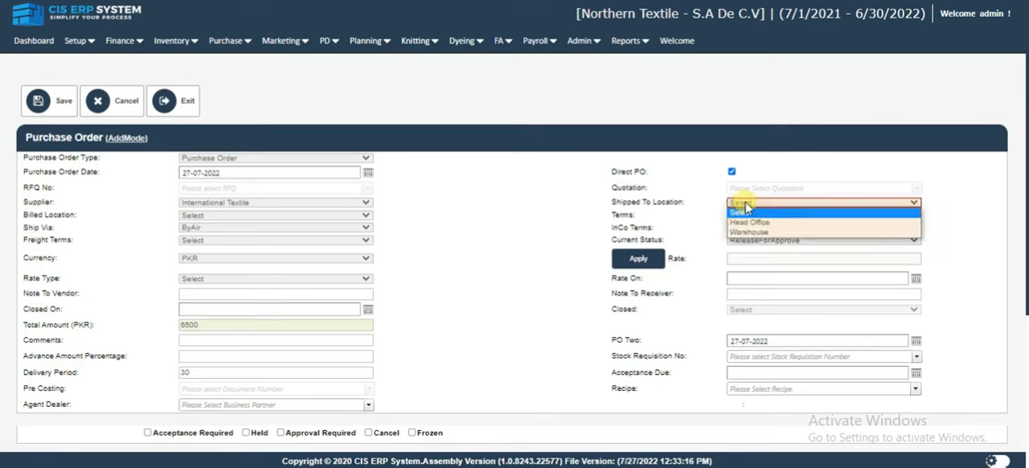
click(776, 234)
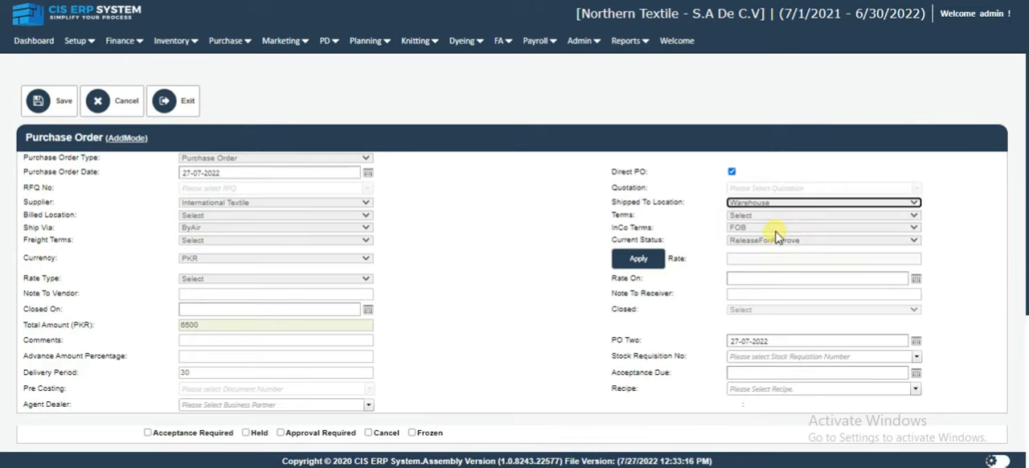
click(55, 98)
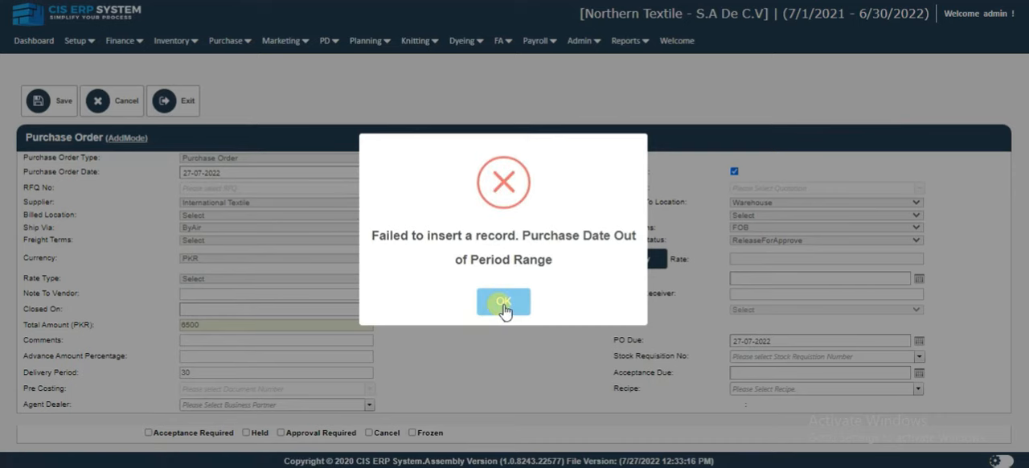
click(502, 301)
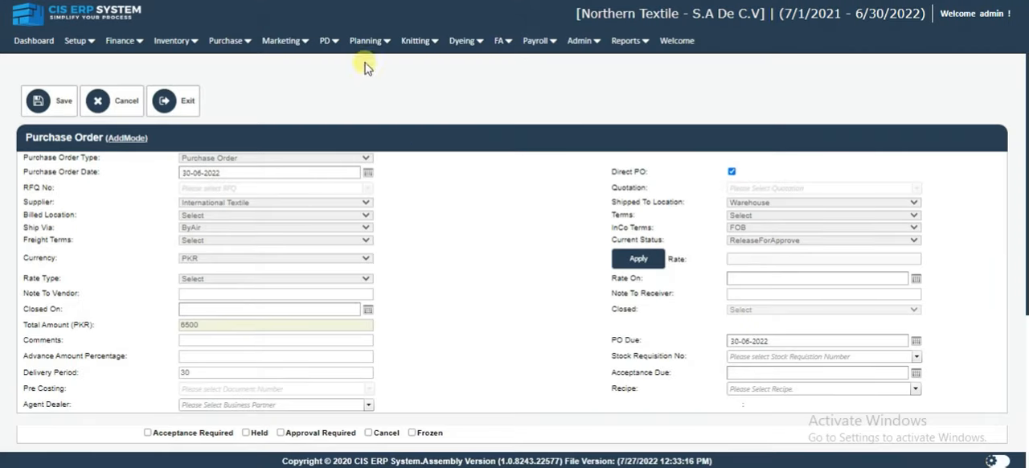
Set the Purchase Order Date and PO Due date to 30-06-2022, and save the order without printing it.
click(37, 100)
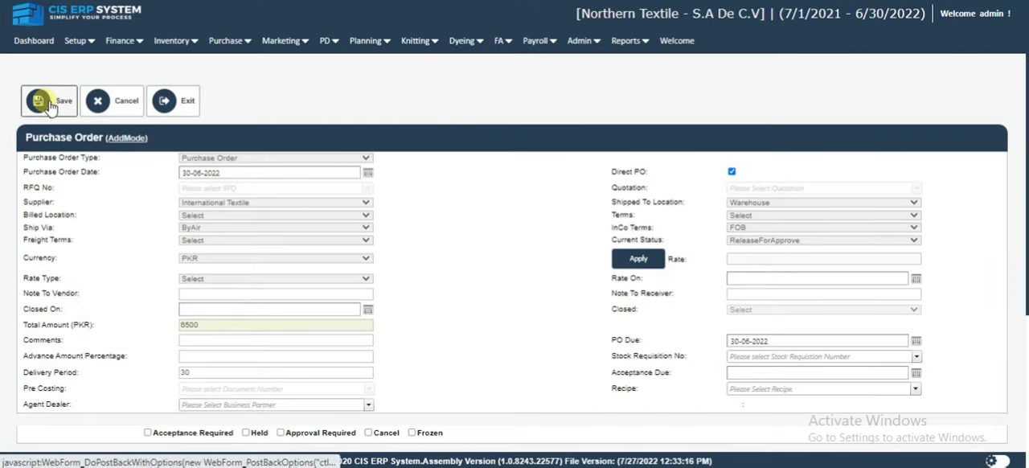
click(50, 102)
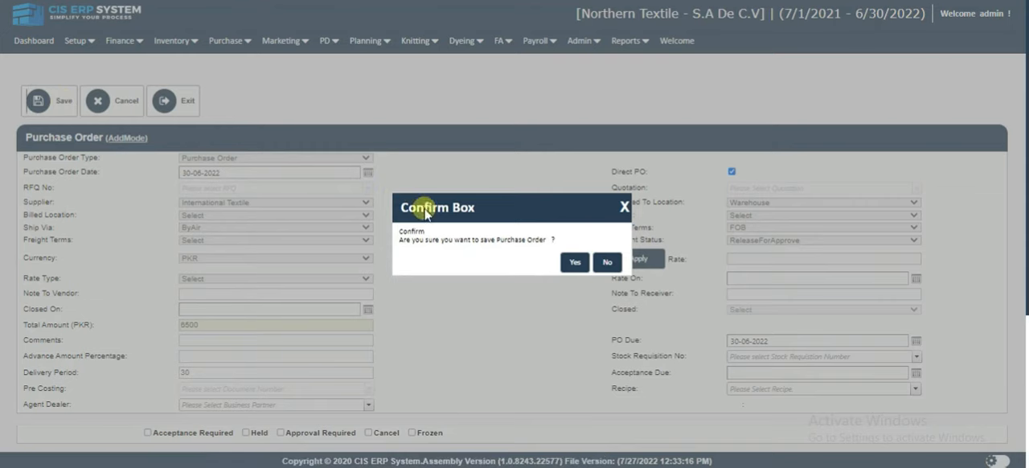
click(573, 264)
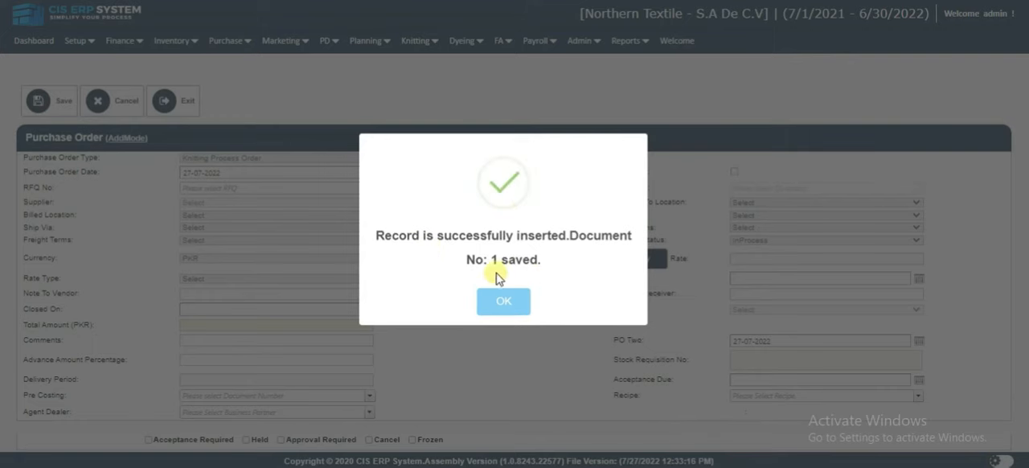
click(509, 303)
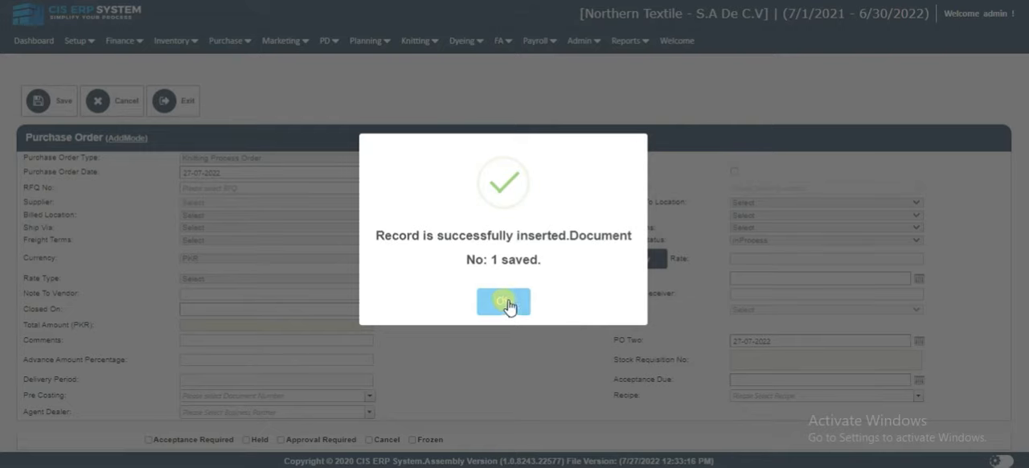
click(501, 301)
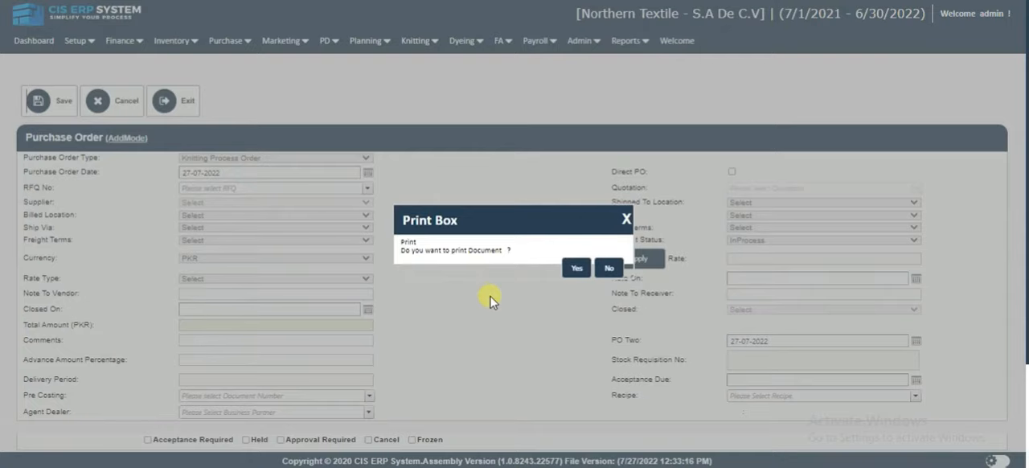
click(606, 270)
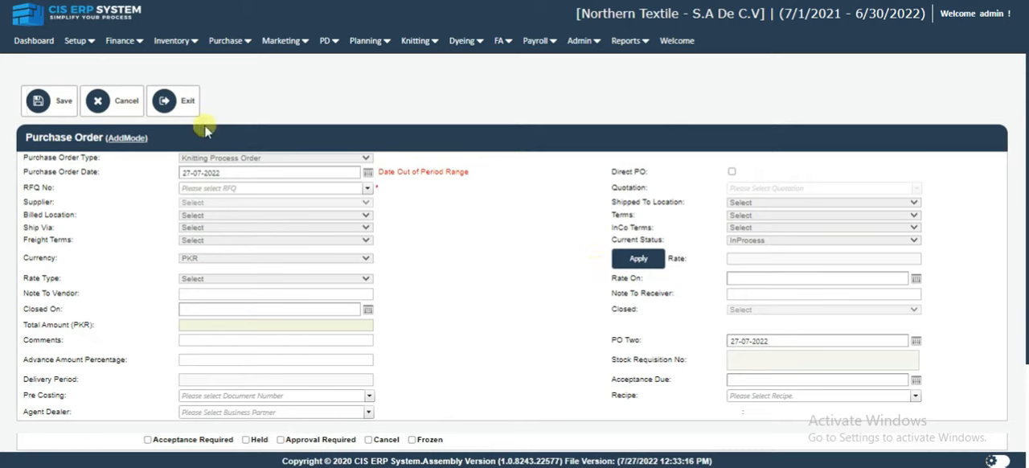
Leave add mode and search the saved records for orders of type Purchase Order.
click(187, 106)
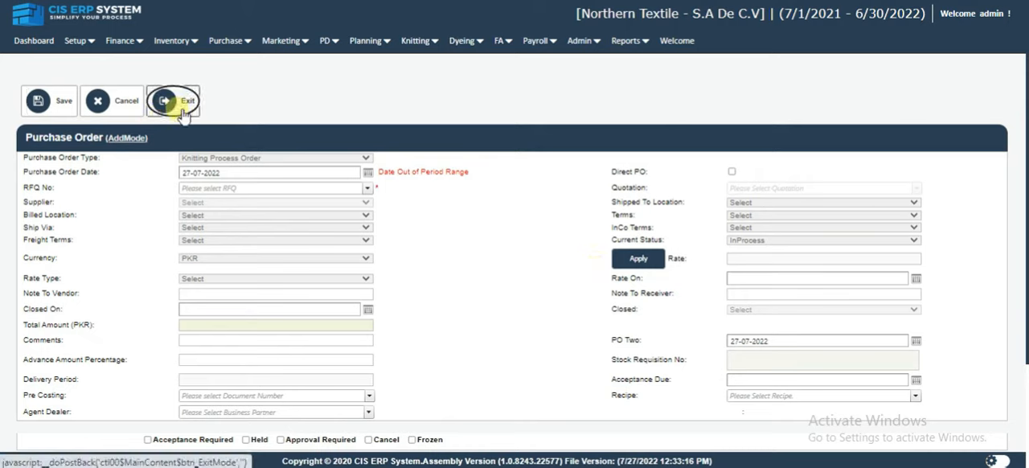
click(182, 111)
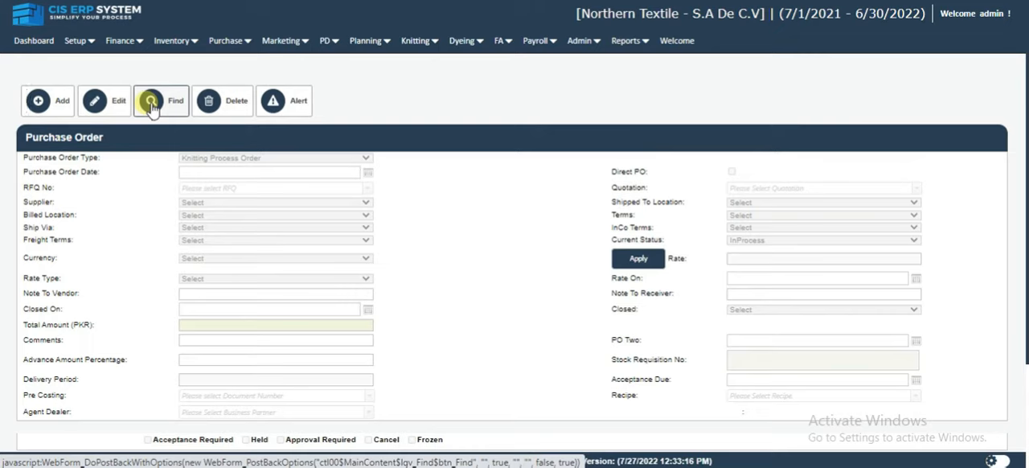
click(152, 106)
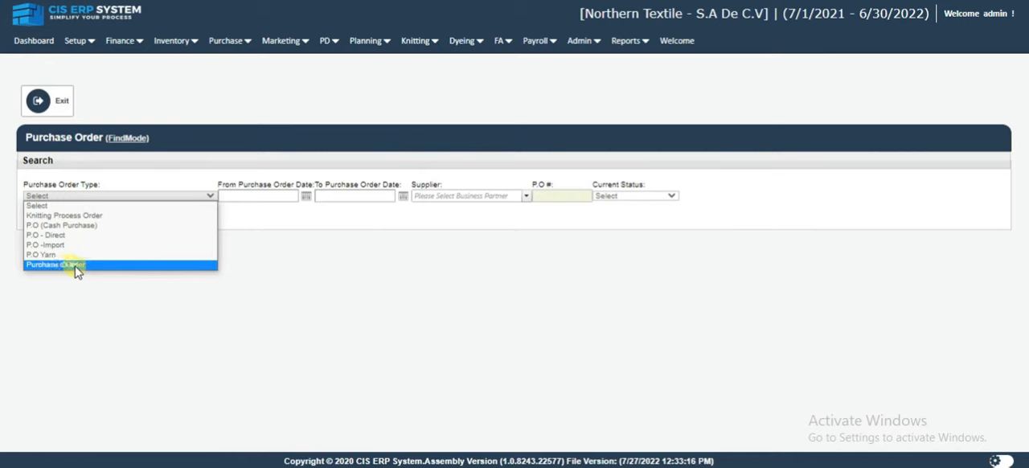
click(53, 268)
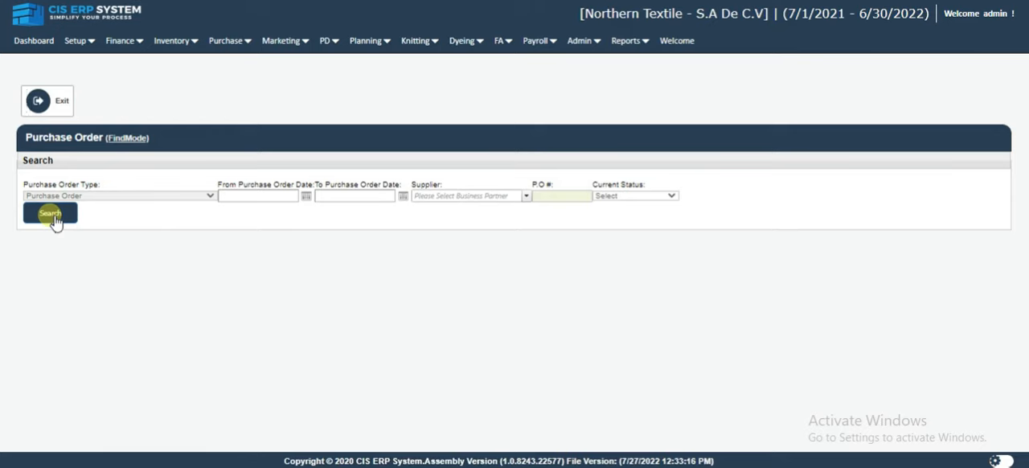
click(50, 213)
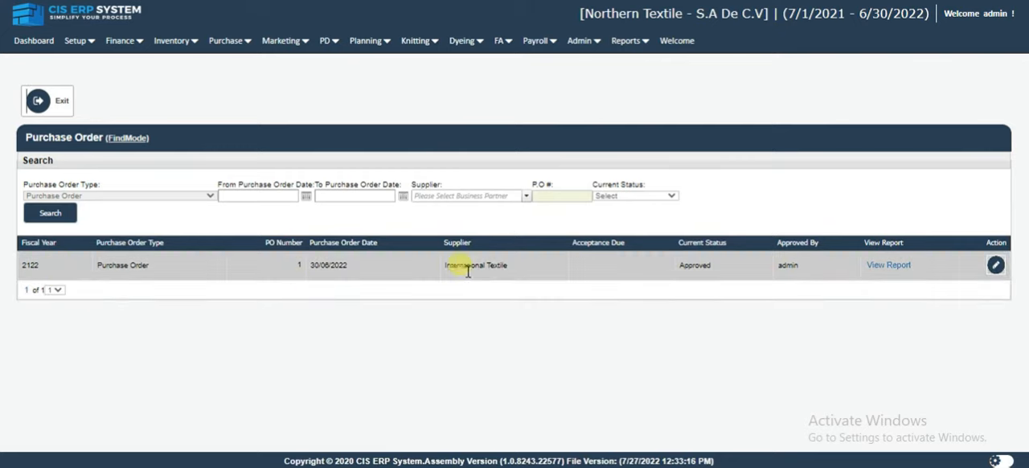
Check the International Textile order's PO number and status, and open it to review its line items and total amount.
drag(297, 268, 311, 269)
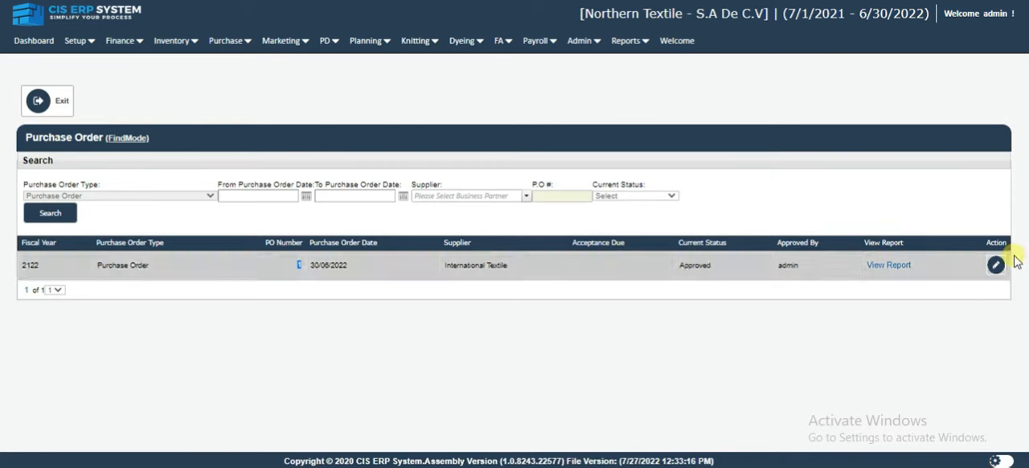
double_click(713, 272)
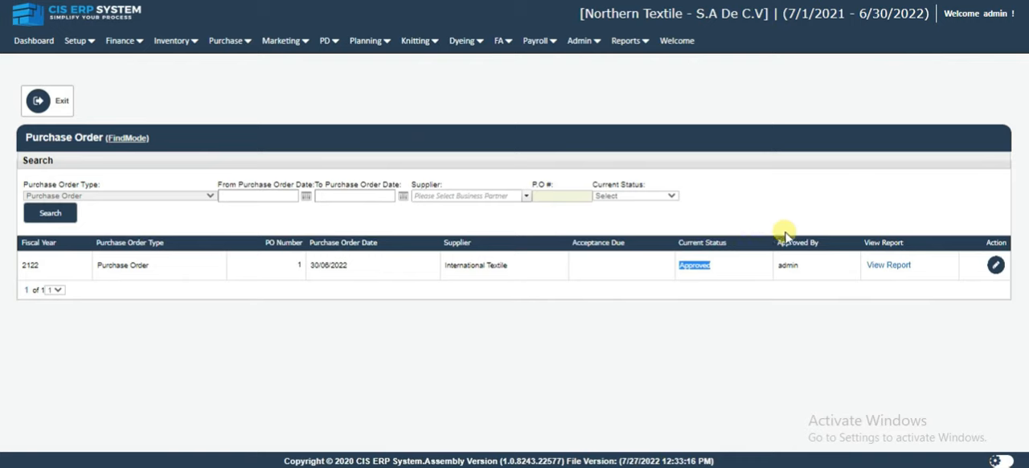
click(996, 266)
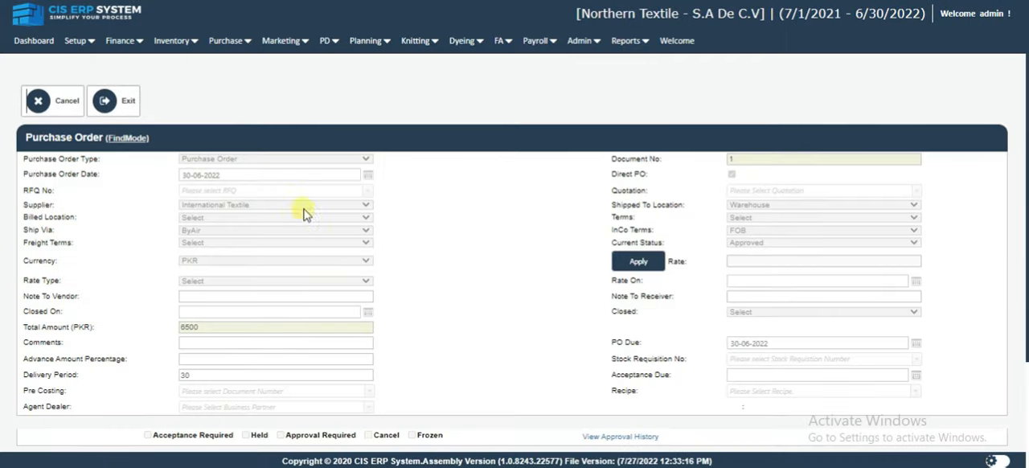
scroll(611, 246, down, 2)
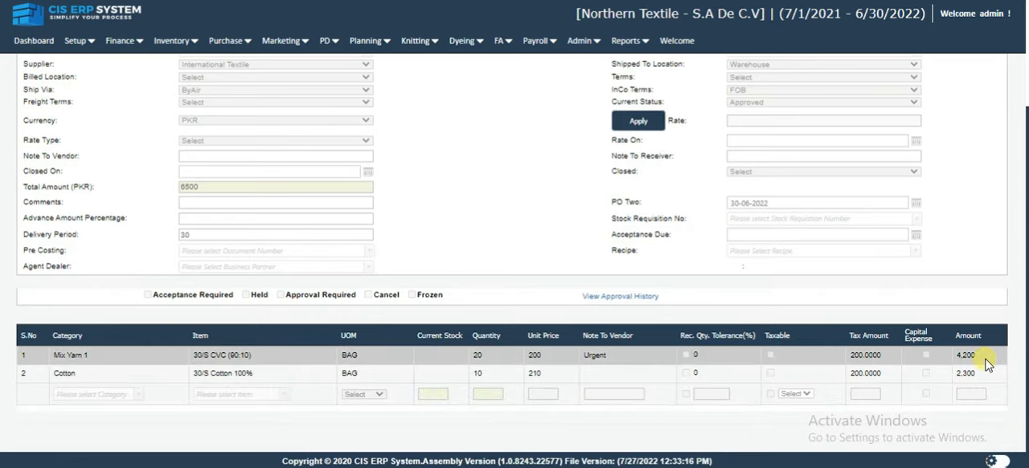
scroll(987, 364, up, 2)
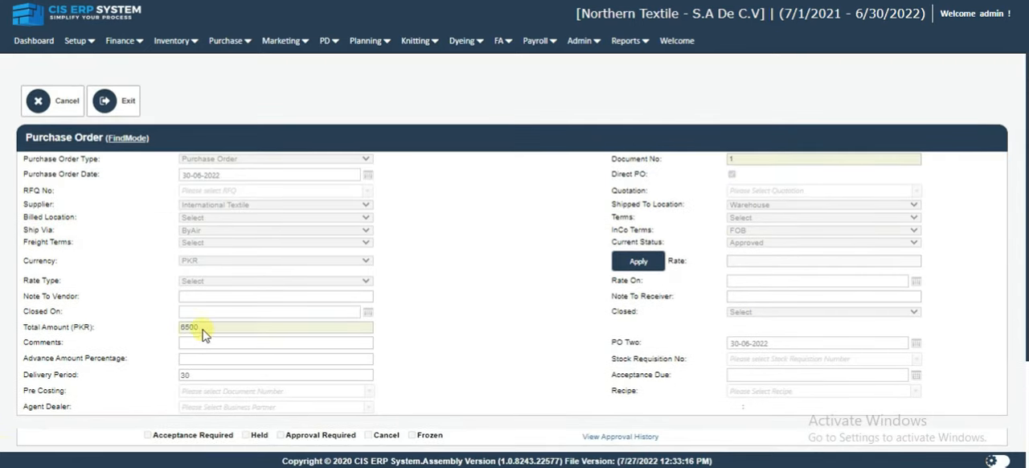